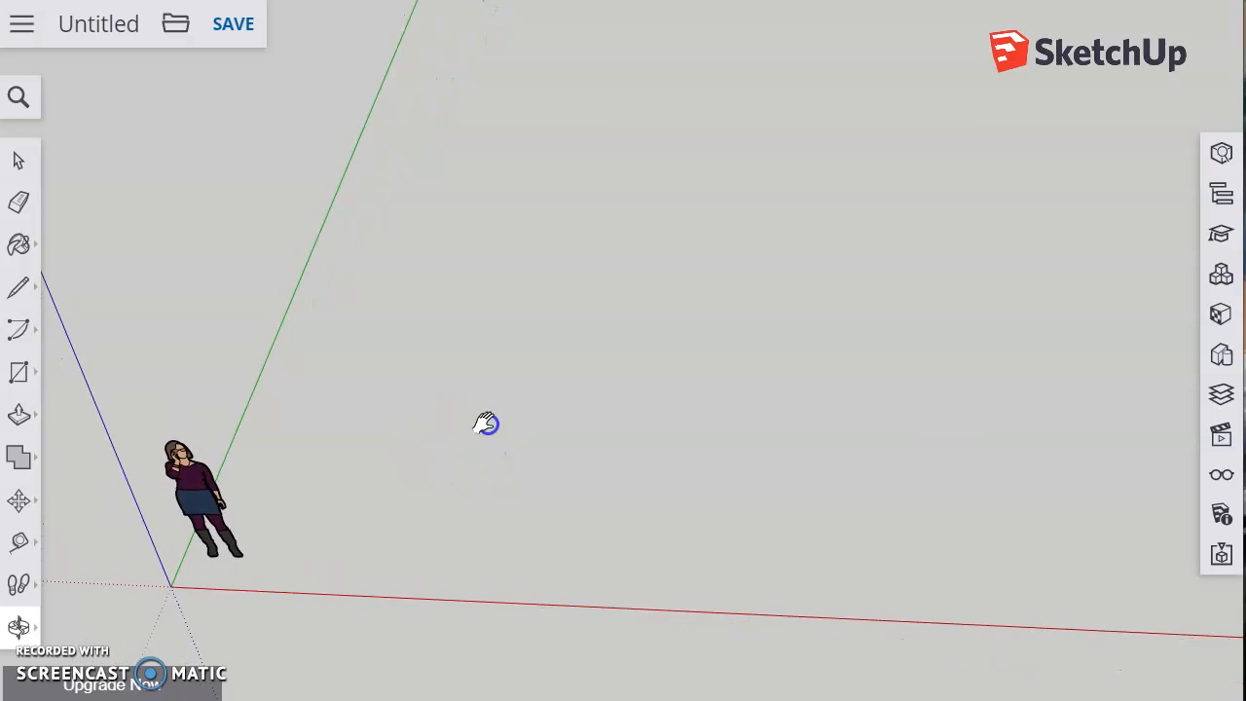
# Draw a large rectangle on the ground plane next to the figure as the building's footprint.
pyautogui.click(17, 376)
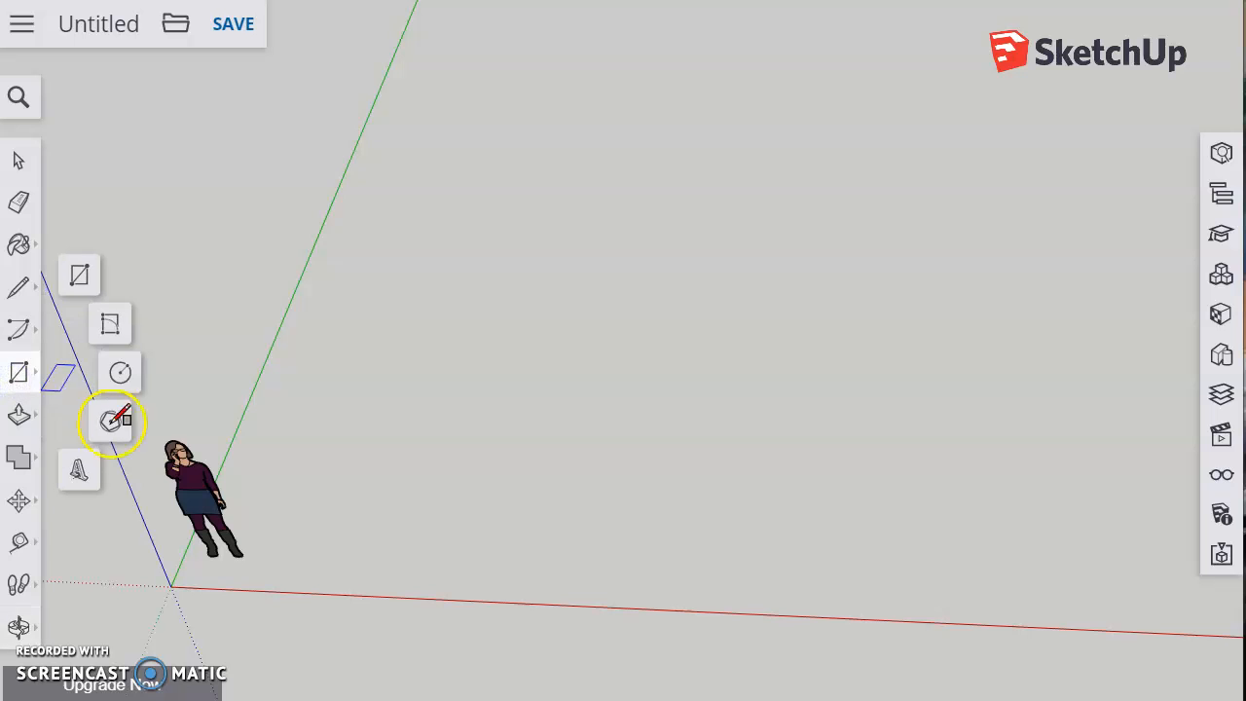
pyautogui.click(273, 516)
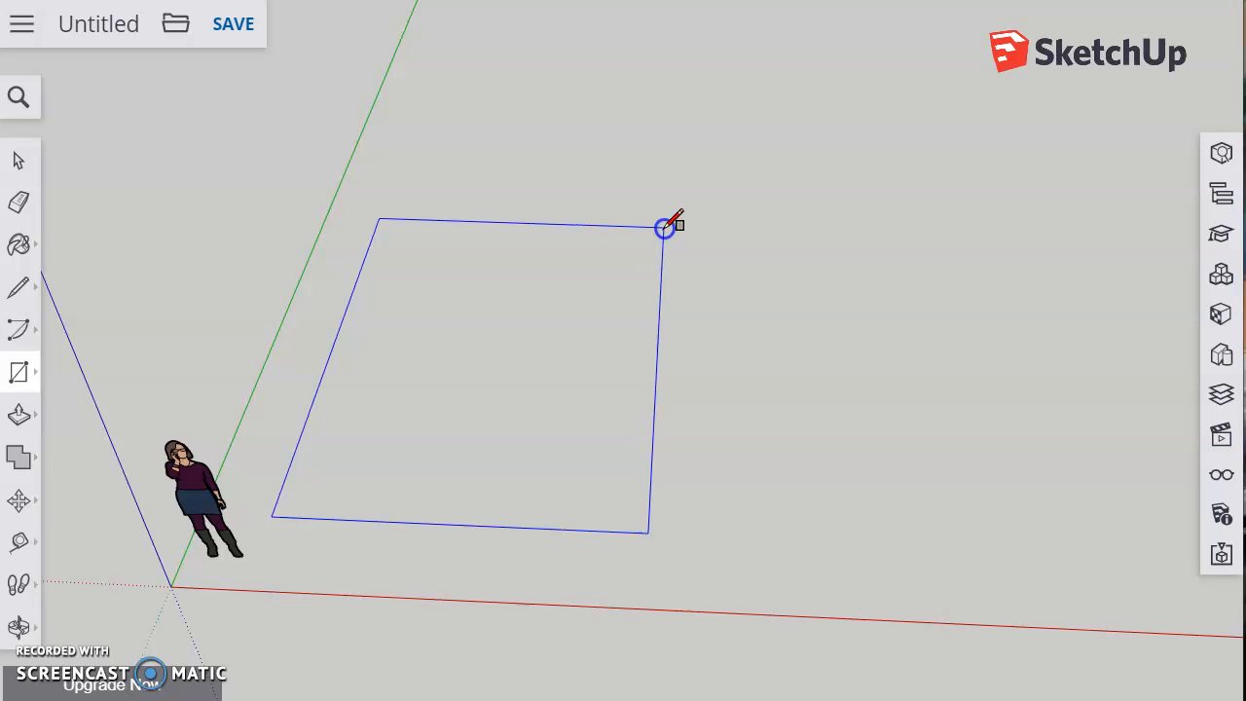
pyautogui.click(675, 224)
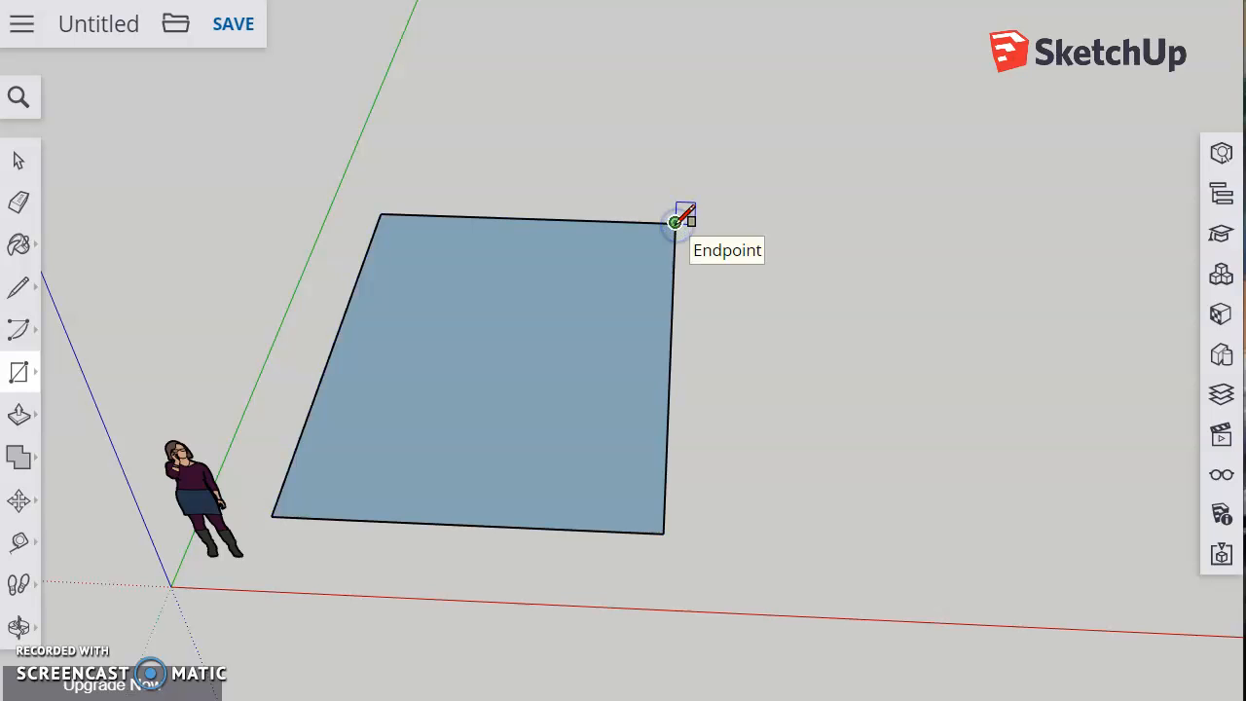
# Push/Pull the ground rectangle upward into a box slightly taller than the figure.
pyautogui.click(19, 415)
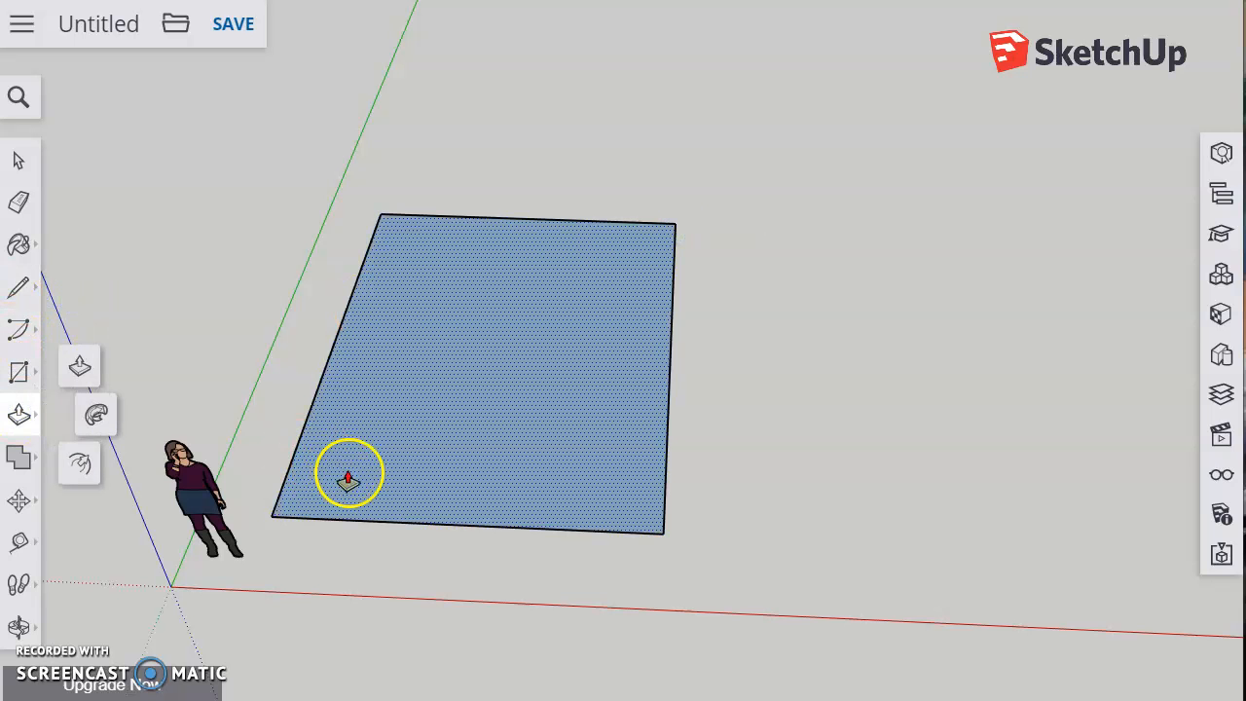
pyautogui.click(344, 478)
pyautogui.click(334, 353)
pyautogui.click(22, 627)
pyautogui.moveTo(239, 492); pyautogui.dragTo(233, 340)
pyautogui.click(19, 415)
pyautogui.click(381, 279)
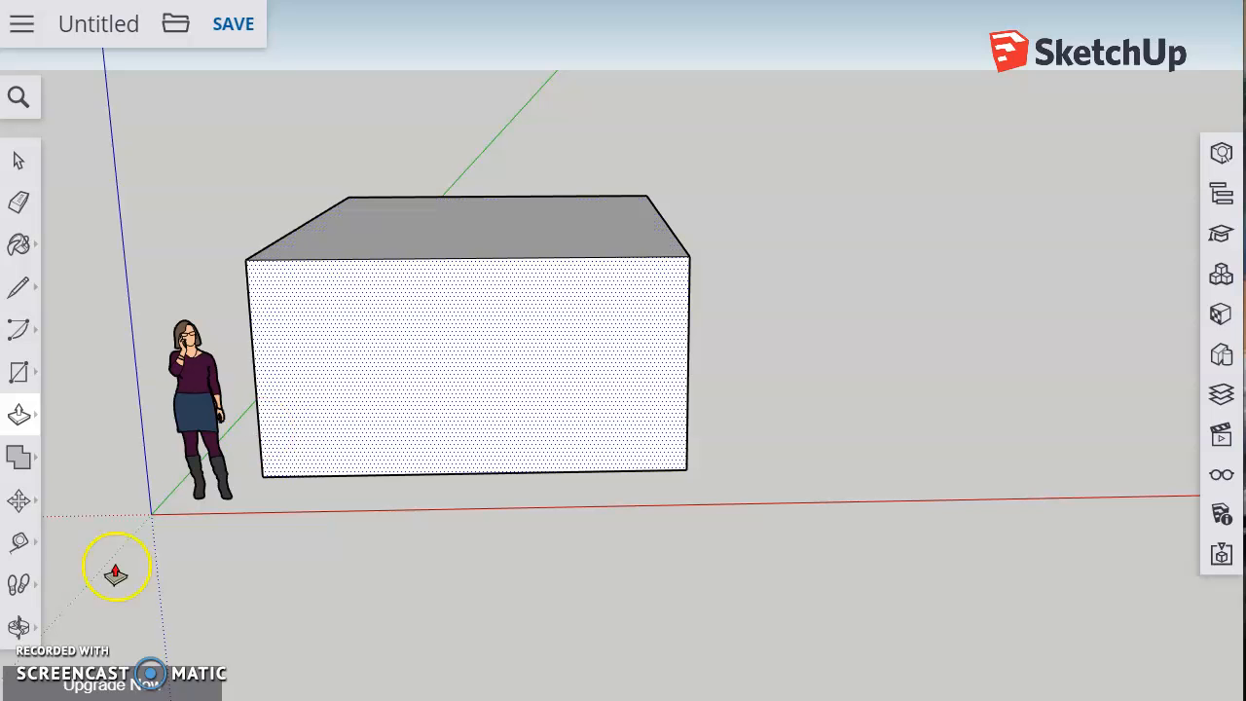
# Draw four tall, evenly spaced rectangles across the box's front wall, each reaching down to the base edge.
pyautogui.click(19, 626)
pyautogui.moveTo(445, 467); pyautogui.dragTo(626, 387)
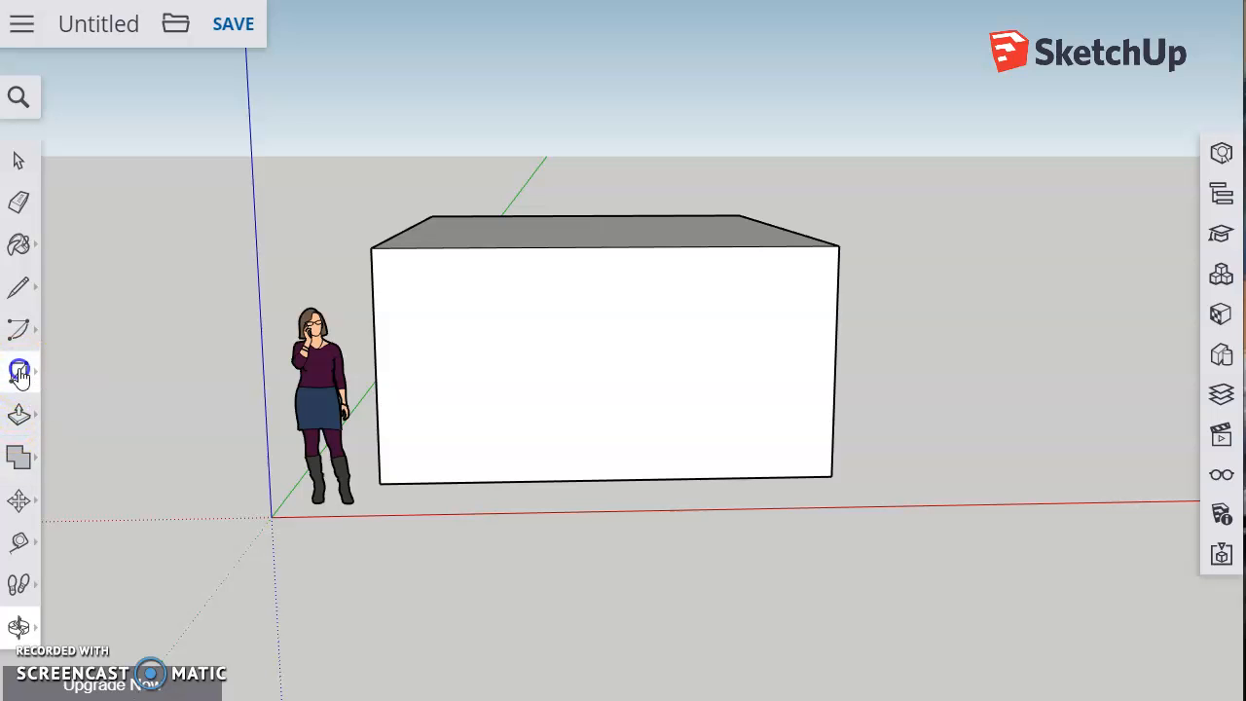
pyautogui.click(20, 378)
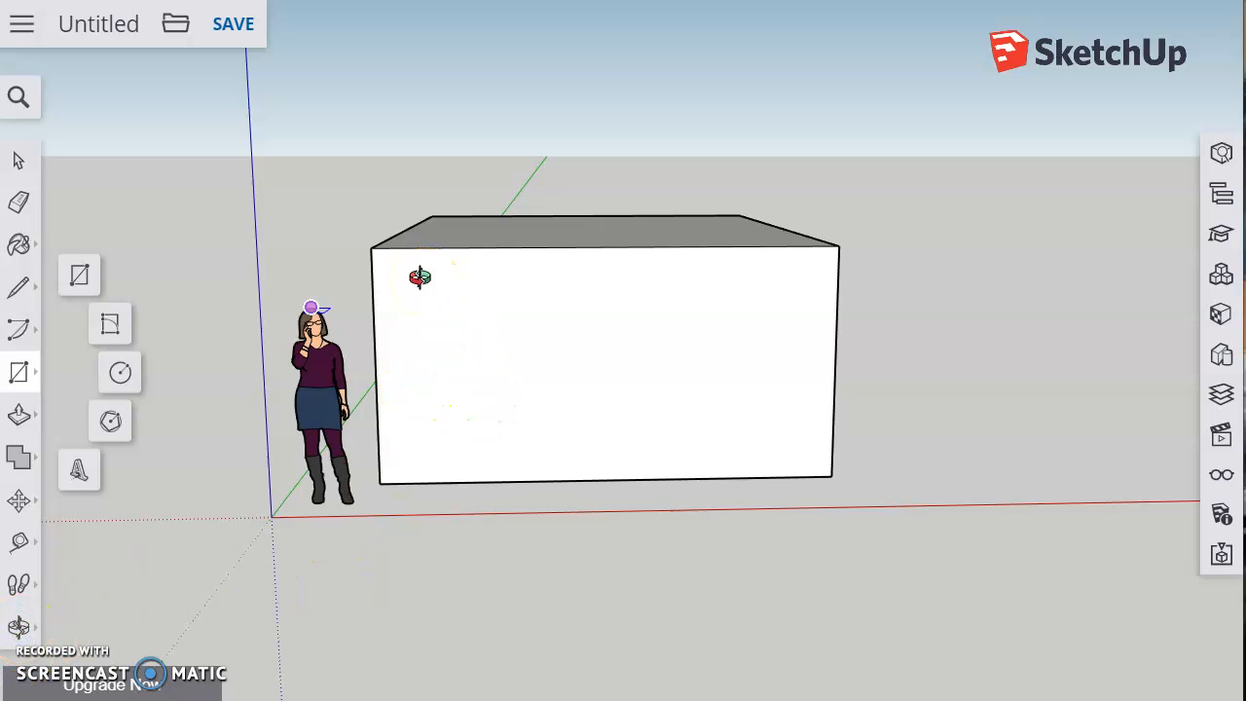
pyautogui.moveTo(503, 356); pyautogui.dragTo(454, 414)
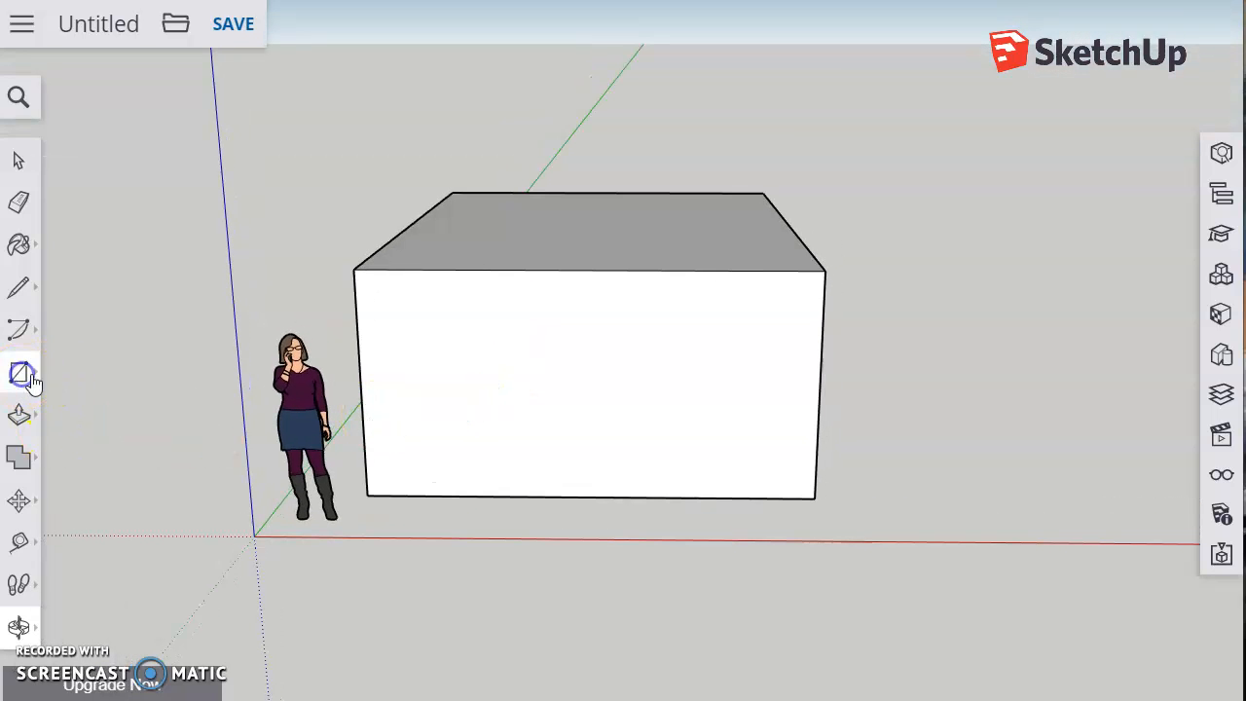
pyautogui.click(22, 376)
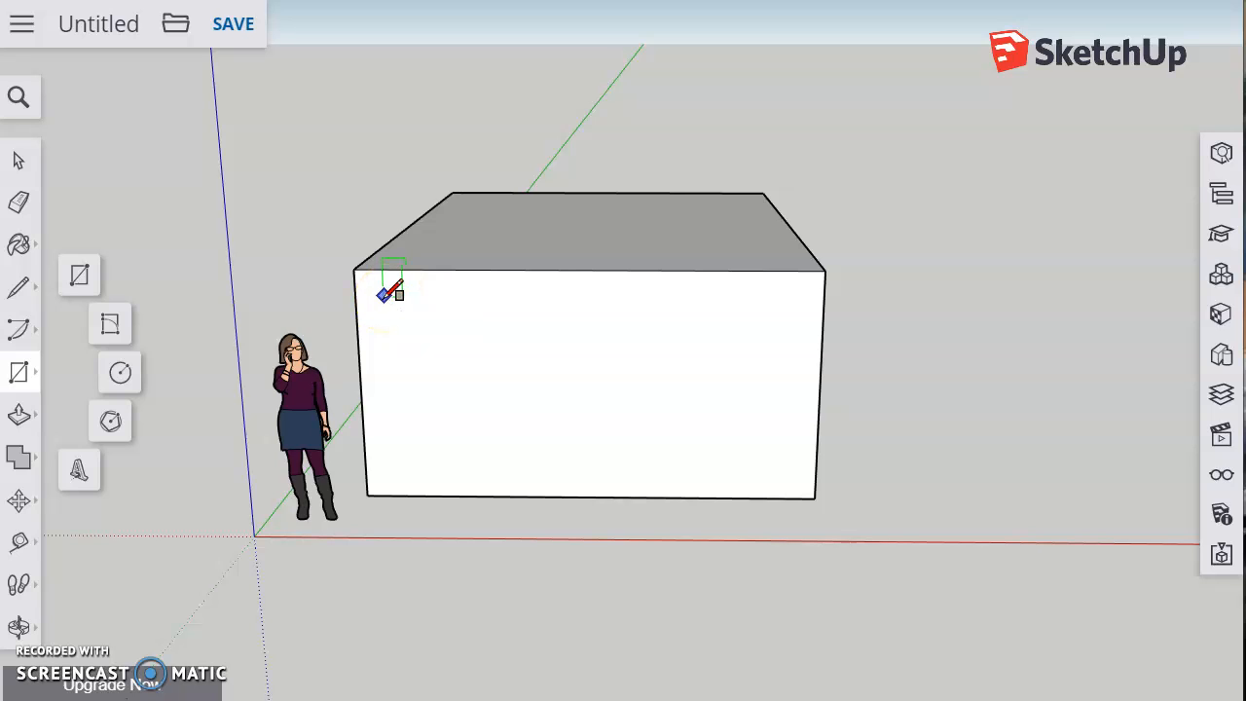
pyautogui.click(377, 297)
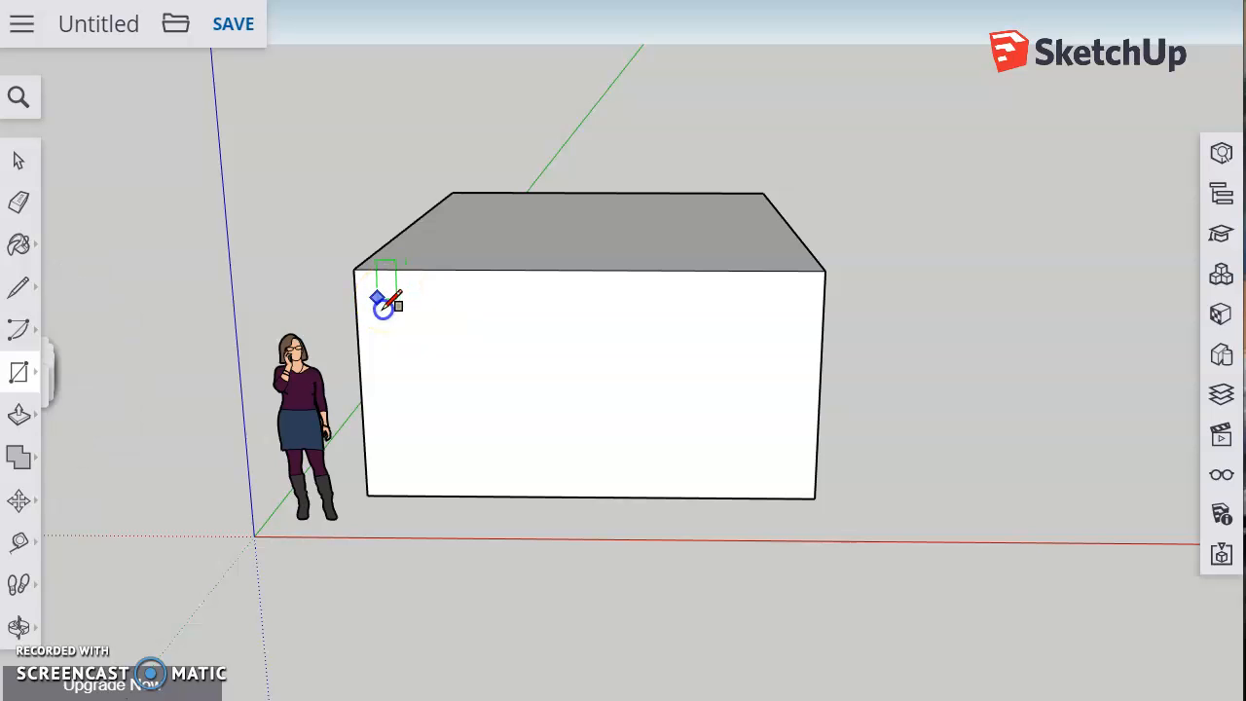
pyautogui.click(464, 496)
pyautogui.click(615, 446)
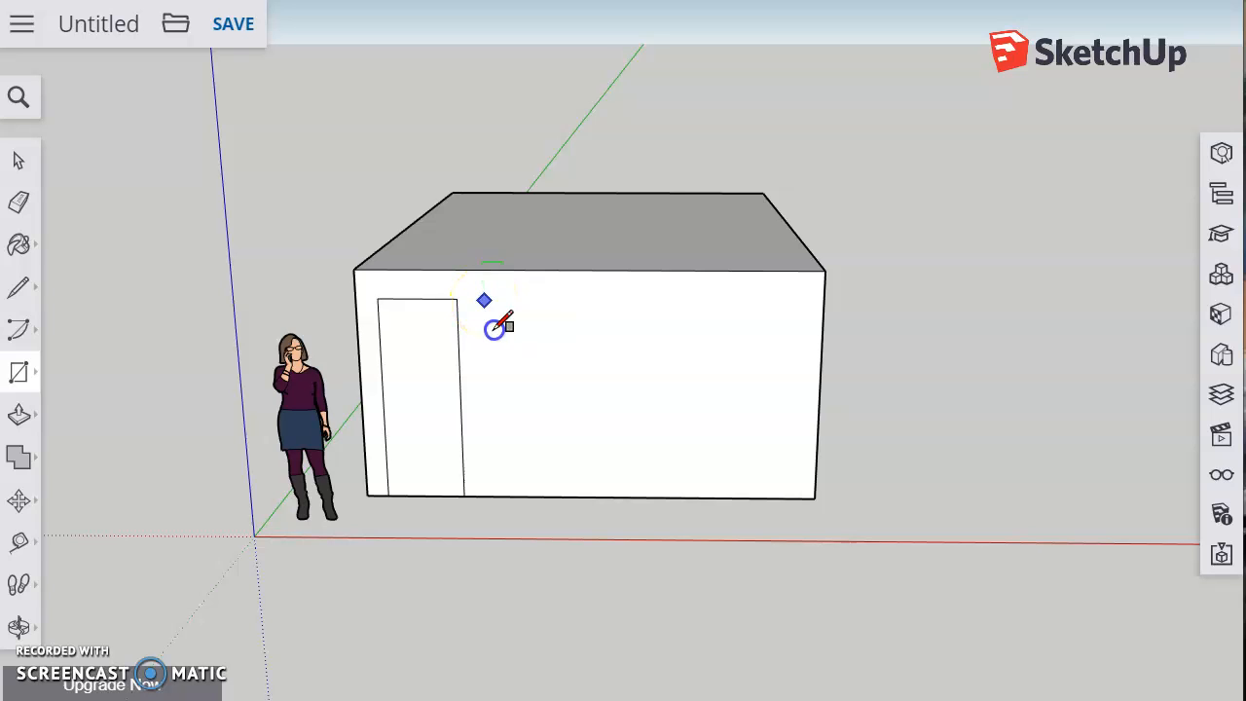
pyautogui.click(567, 499)
pyautogui.click(581, 300)
pyautogui.click(672, 497)
pyautogui.click(695, 301)
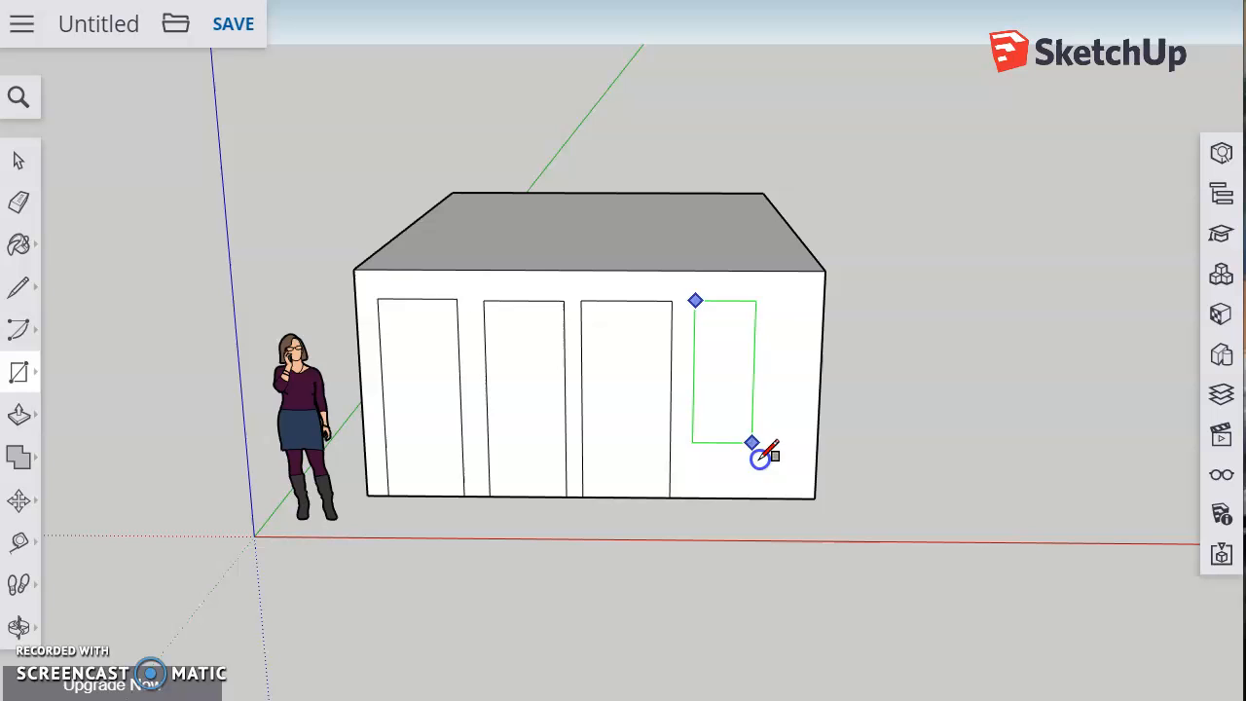
pyautogui.click(789, 498)
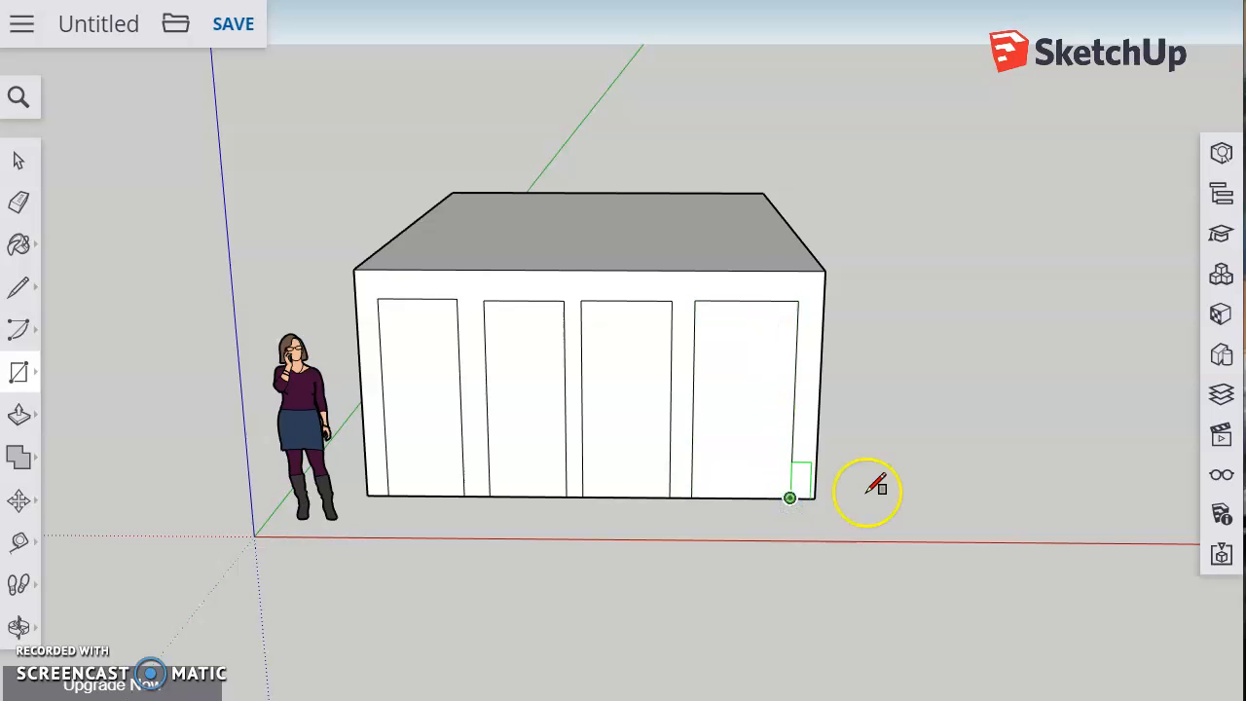
# Delete the four rectangular faces on the front wall to make openings.
pyautogui.click(18, 626)
pyautogui.moveTo(584, 548); pyautogui.dragTo(320, 488)
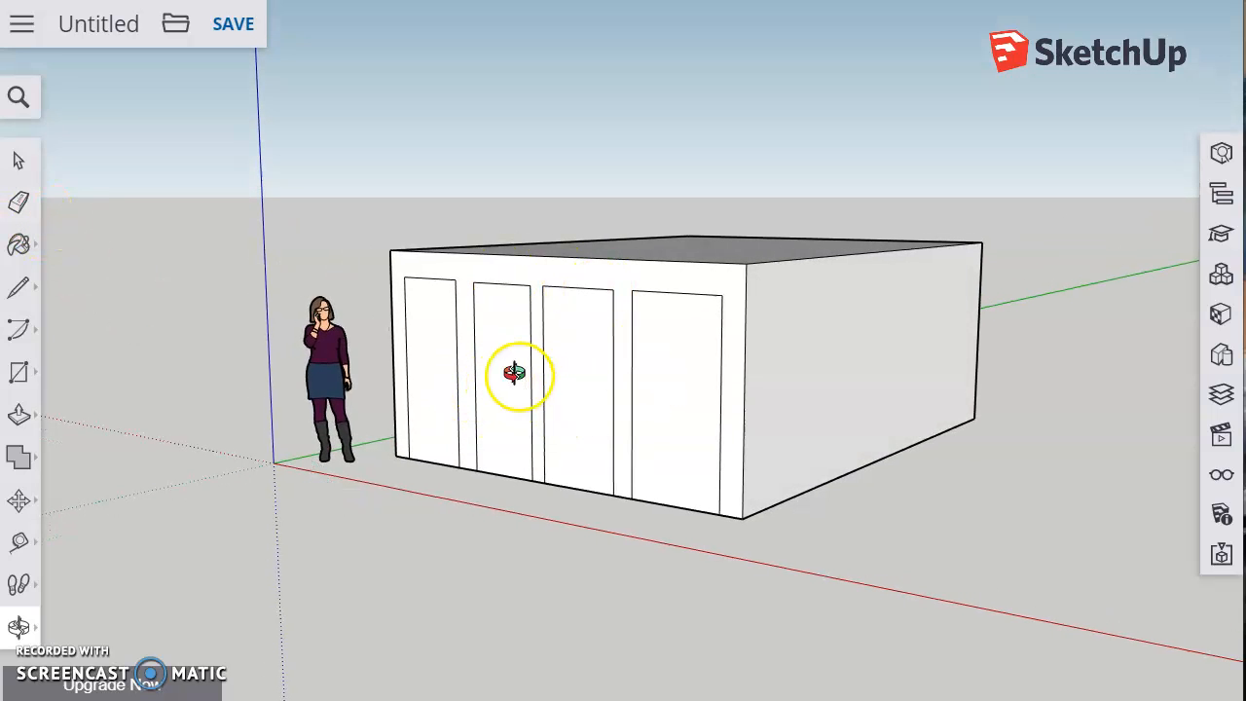
pyautogui.click(19, 162)
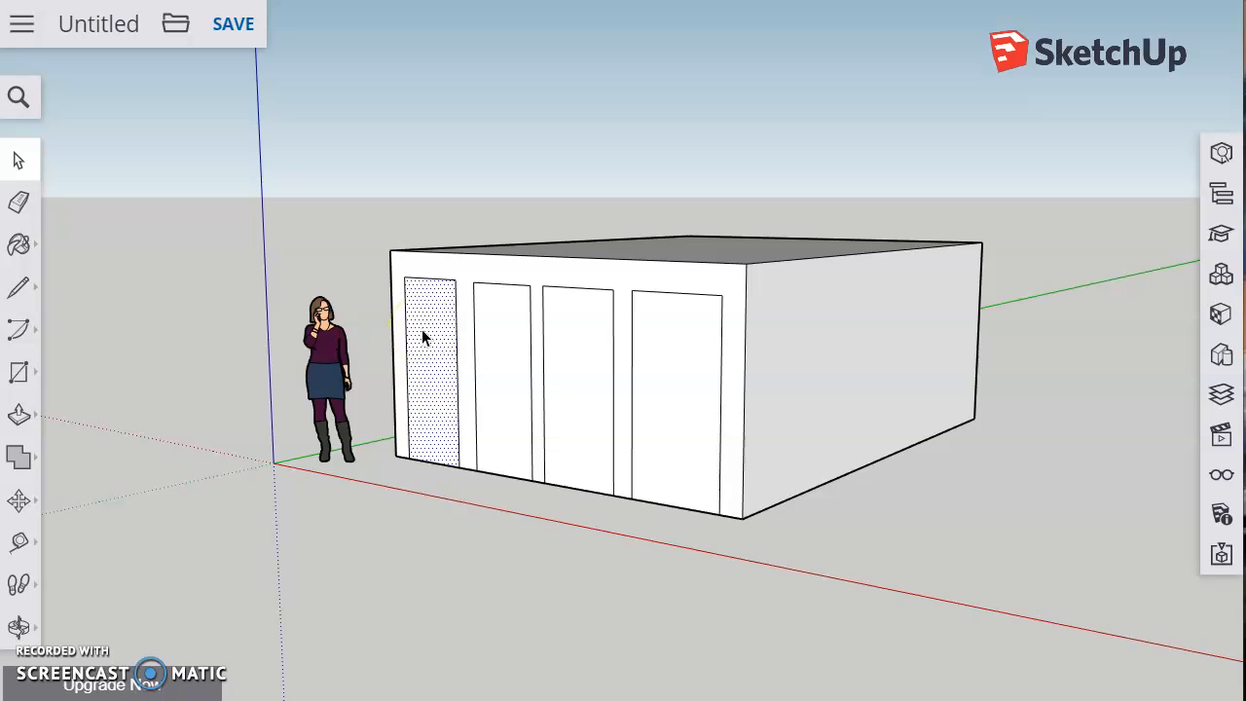
pyautogui.press('Delete')
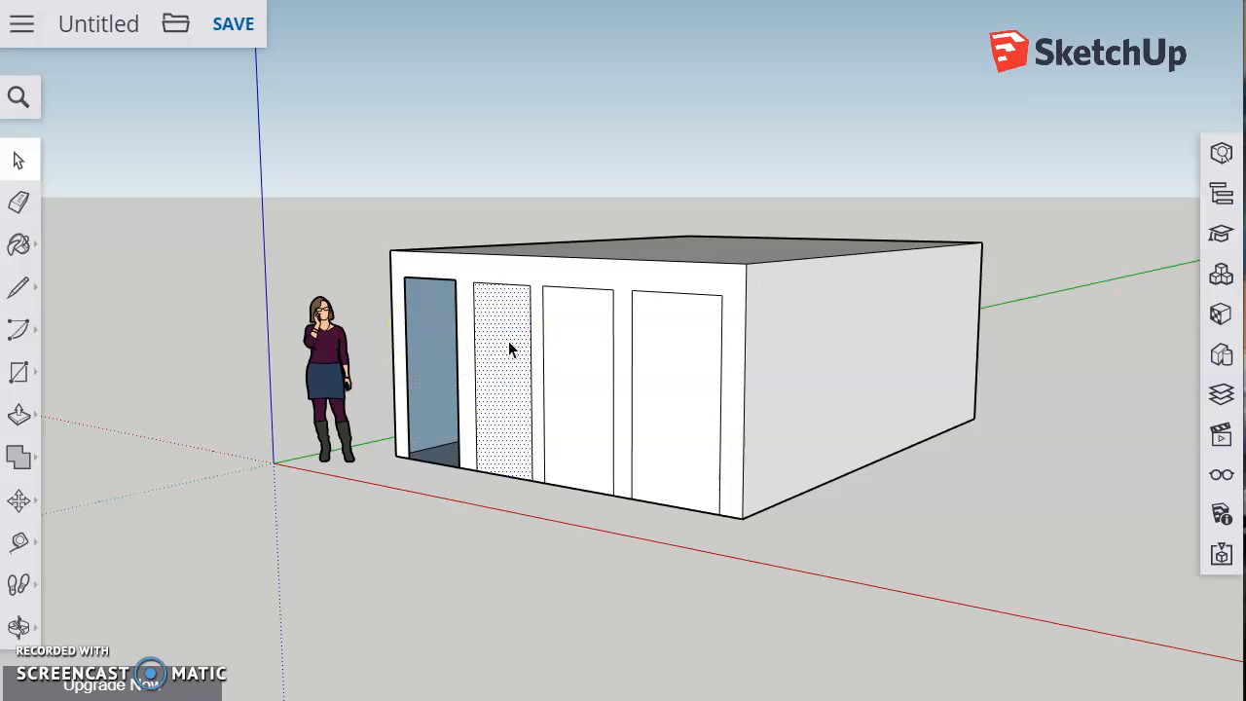
pyautogui.press('Delete')
pyautogui.click(562, 347)
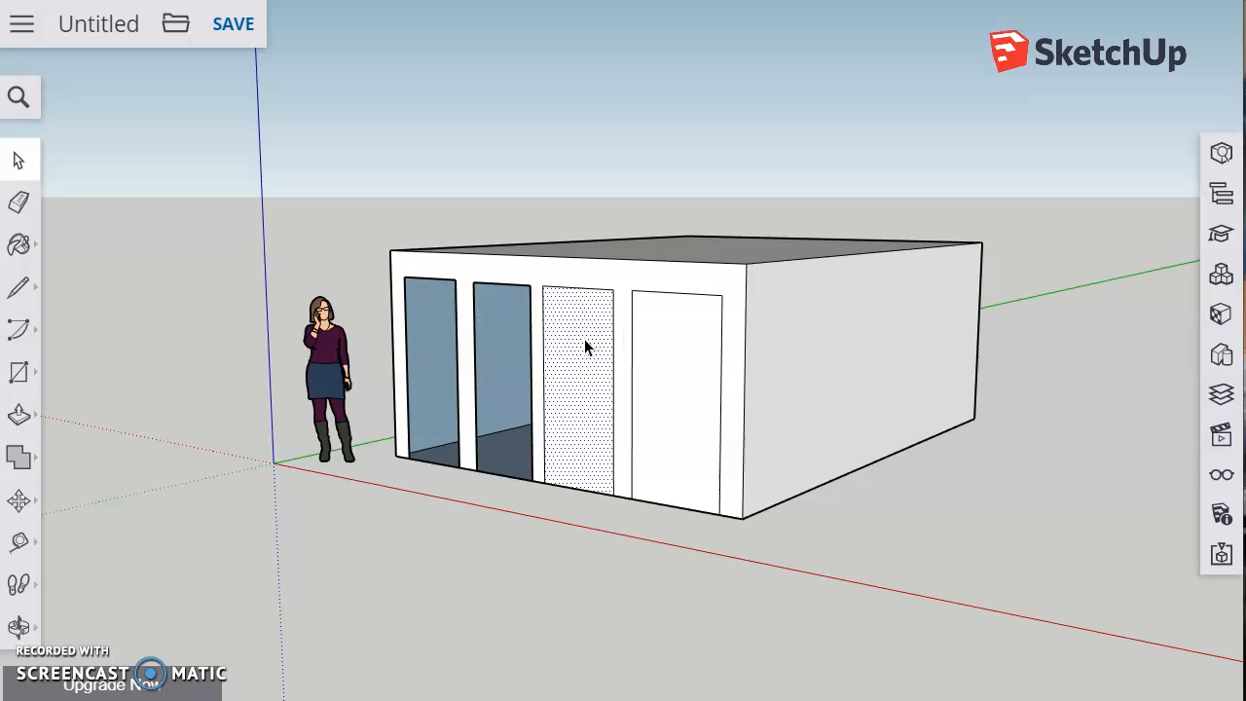
pyautogui.press('Delete')
pyautogui.click(663, 355)
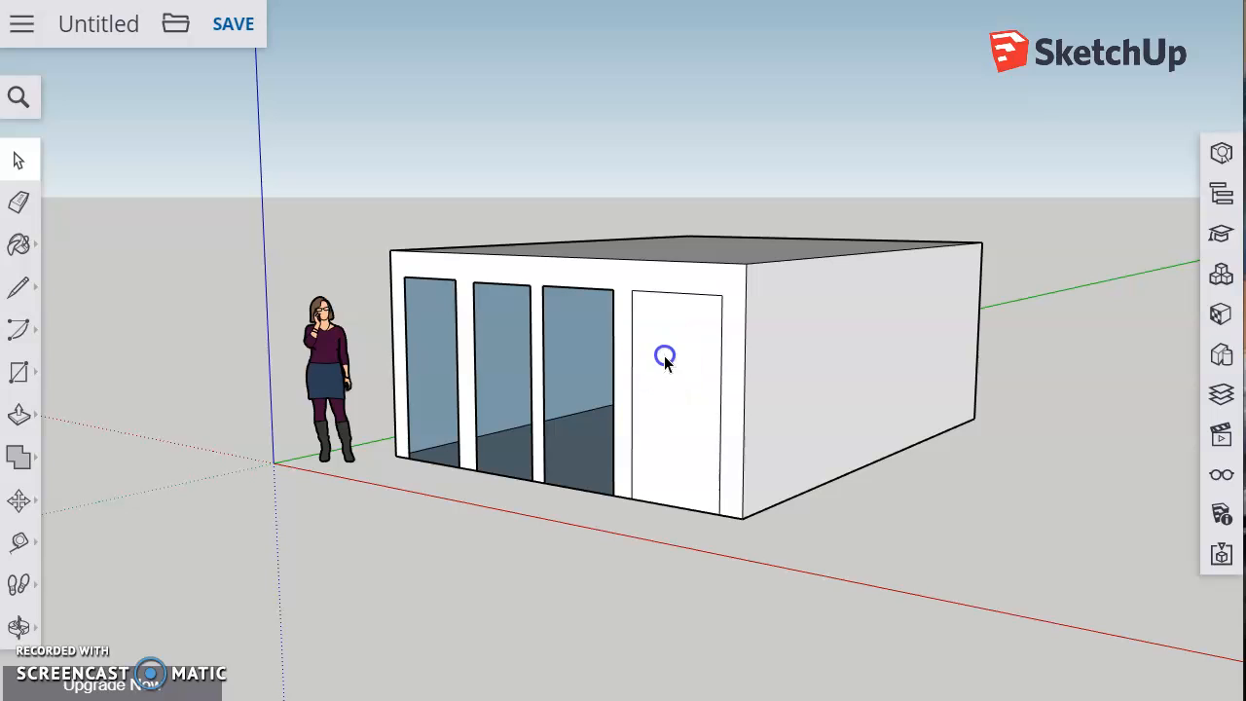
pyautogui.press('Delete')
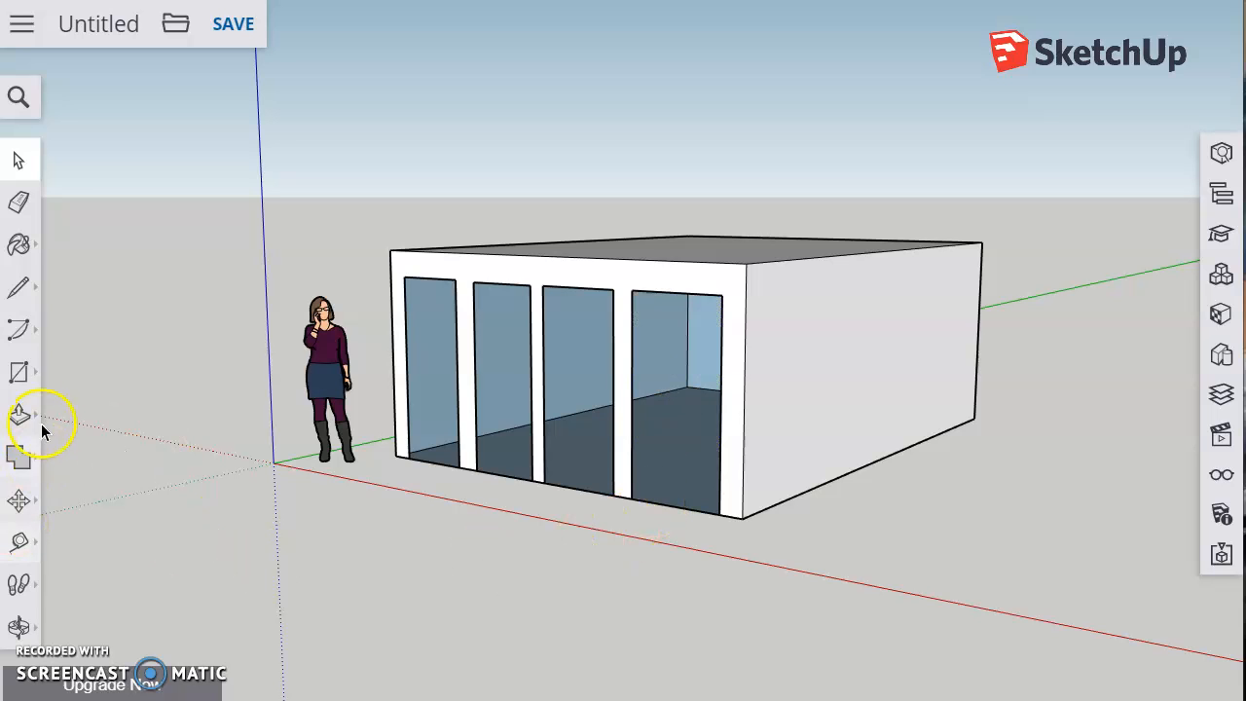
# Draw four tall rectangles along the blank side wall adjoining the openings, each reaching down to the base edge.
pyautogui.click(24, 372)
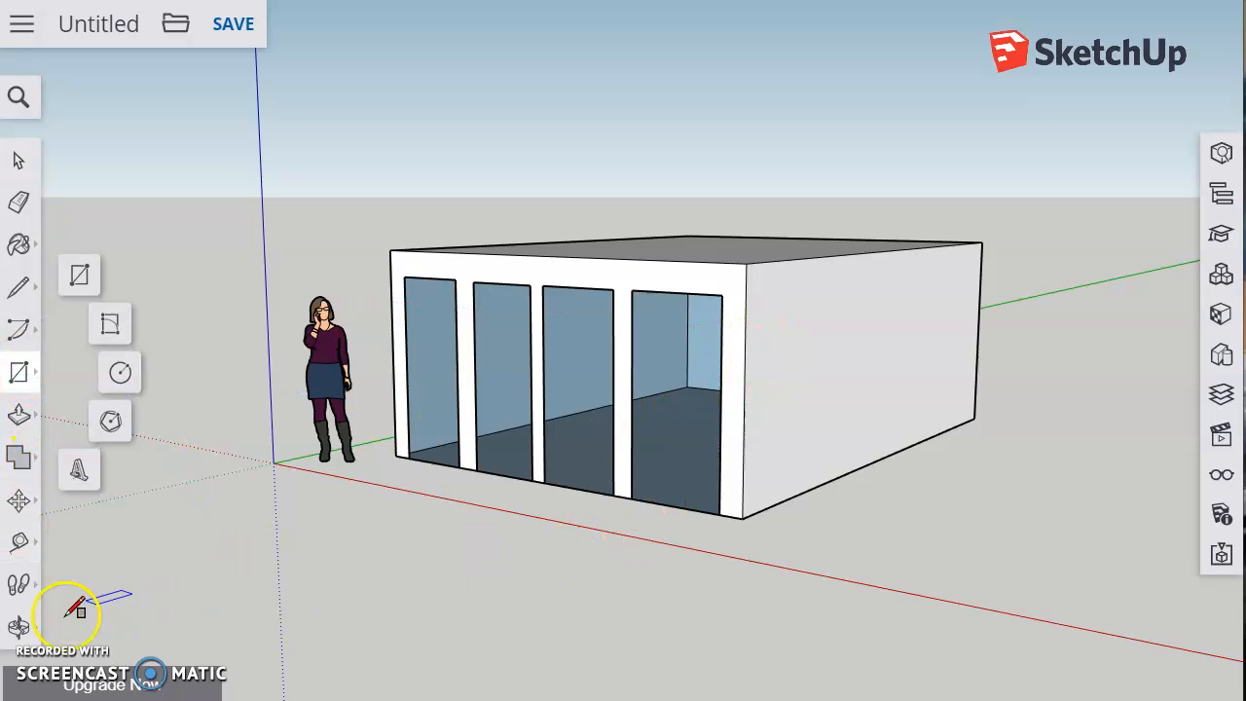
pyautogui.click(20, 629)
pyautogui.moveTo(392, 519); pyautogui.dragTo(374, 532)
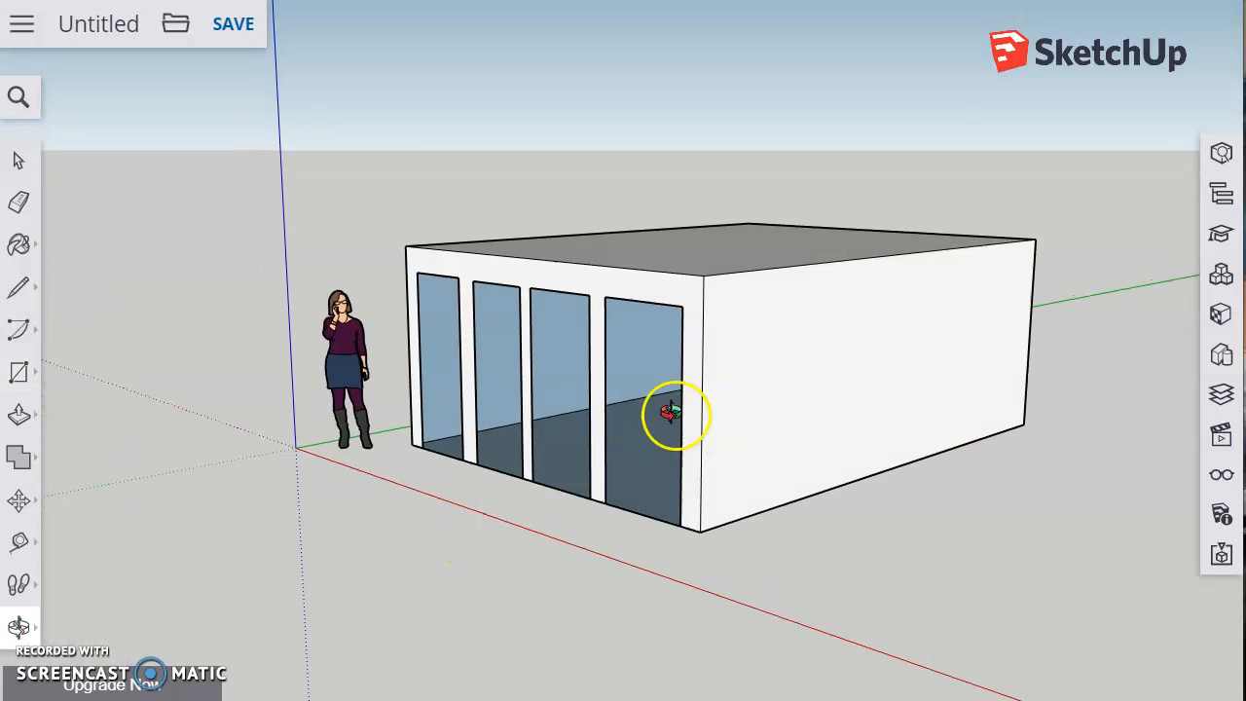
pyautogui.click(23, 375)
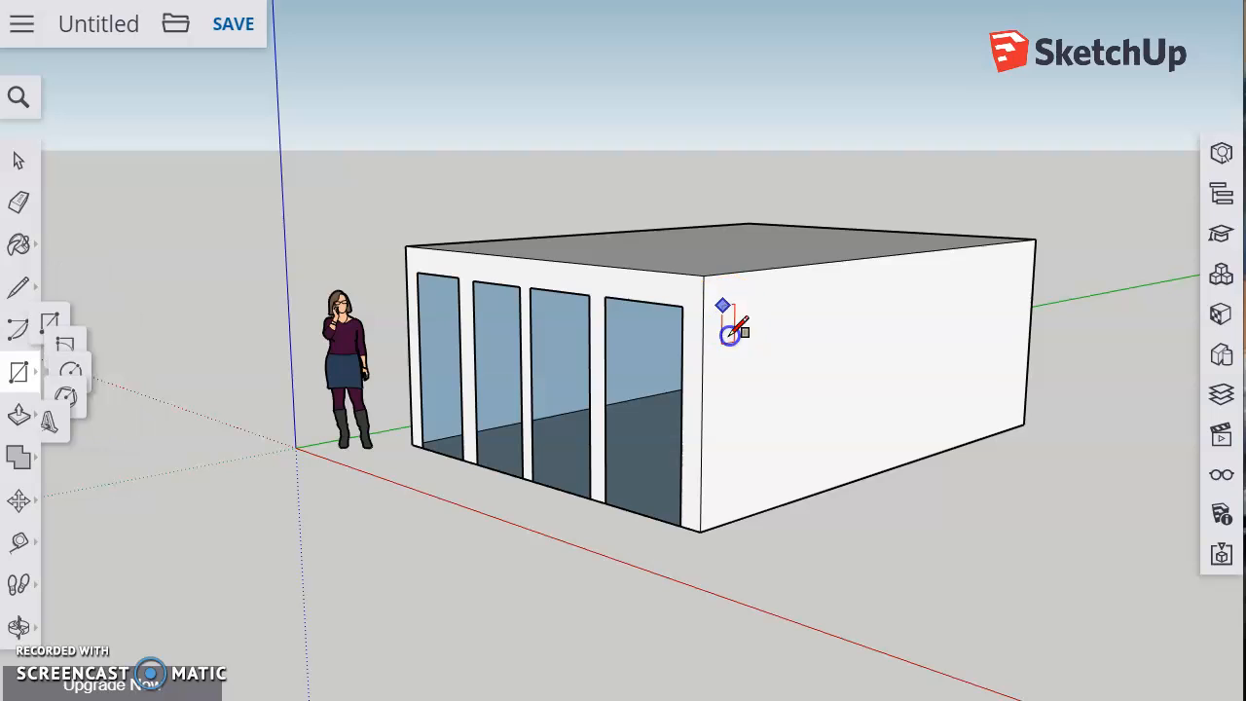
pyautogui.click(784, 504)
pyautogui.click(804, 292)
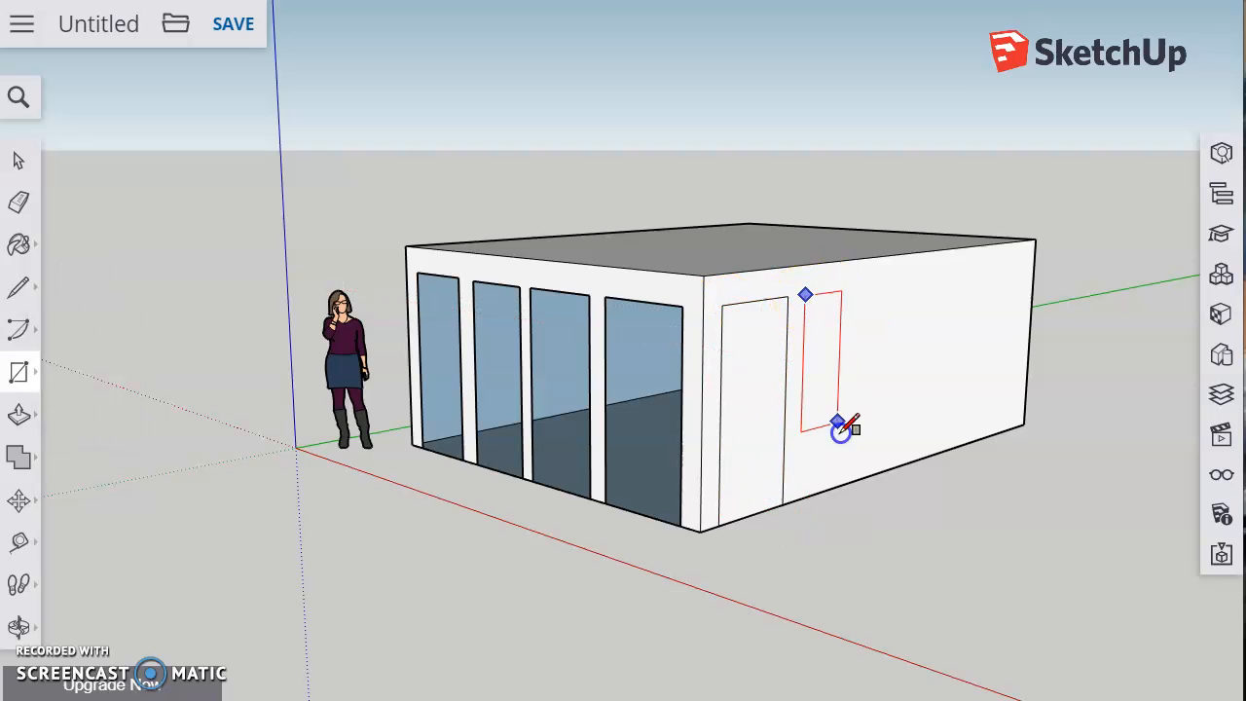
pyautogui.click(851, 484)
pyautogui.click(876, 285)
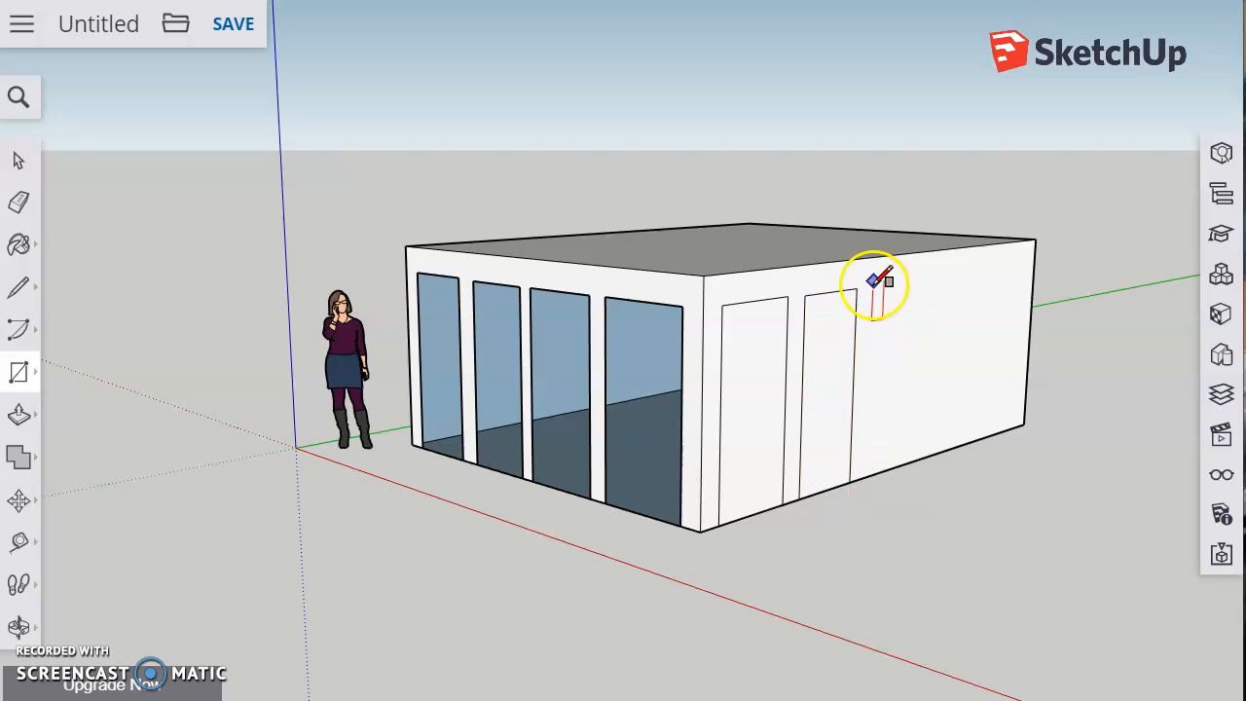
pyautogui.click(924, 457)
pyautogui.click(943, 275)
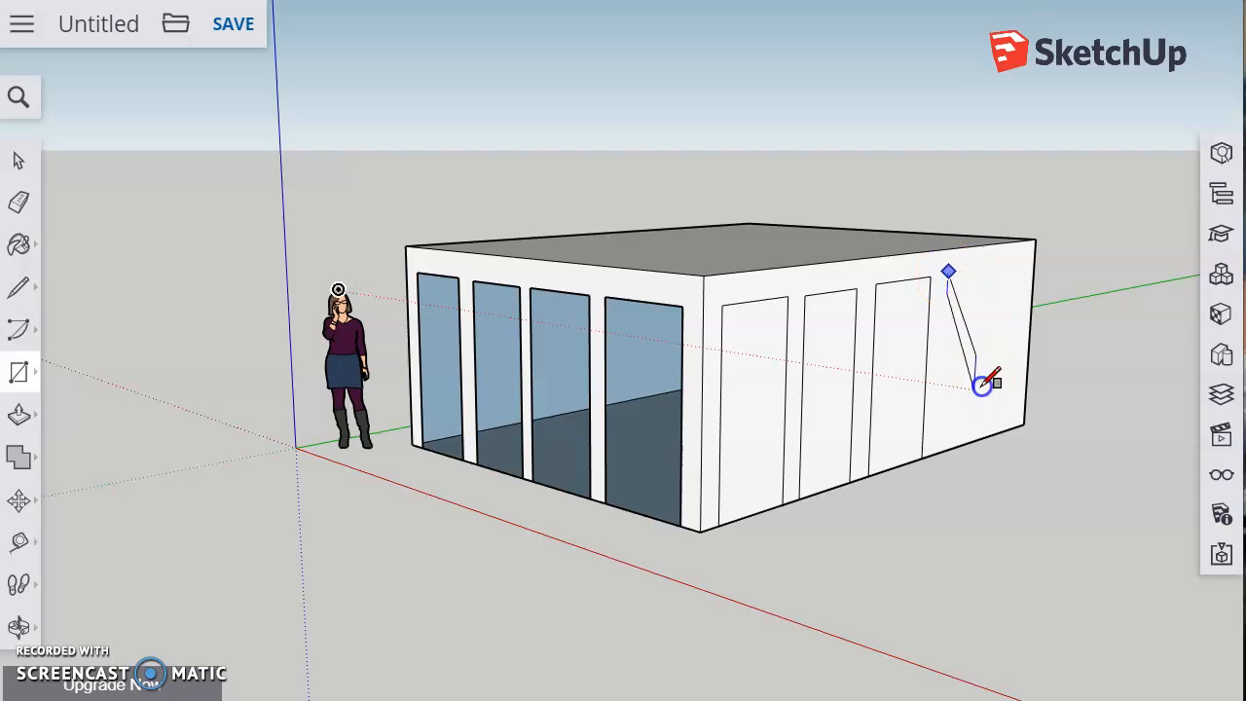
pyautogui.click(1008, 435)
# Draw four tall, spaced rectangles across the blank rear wall, each reaching down to the base edge.
pyautogui.click(19, 626)
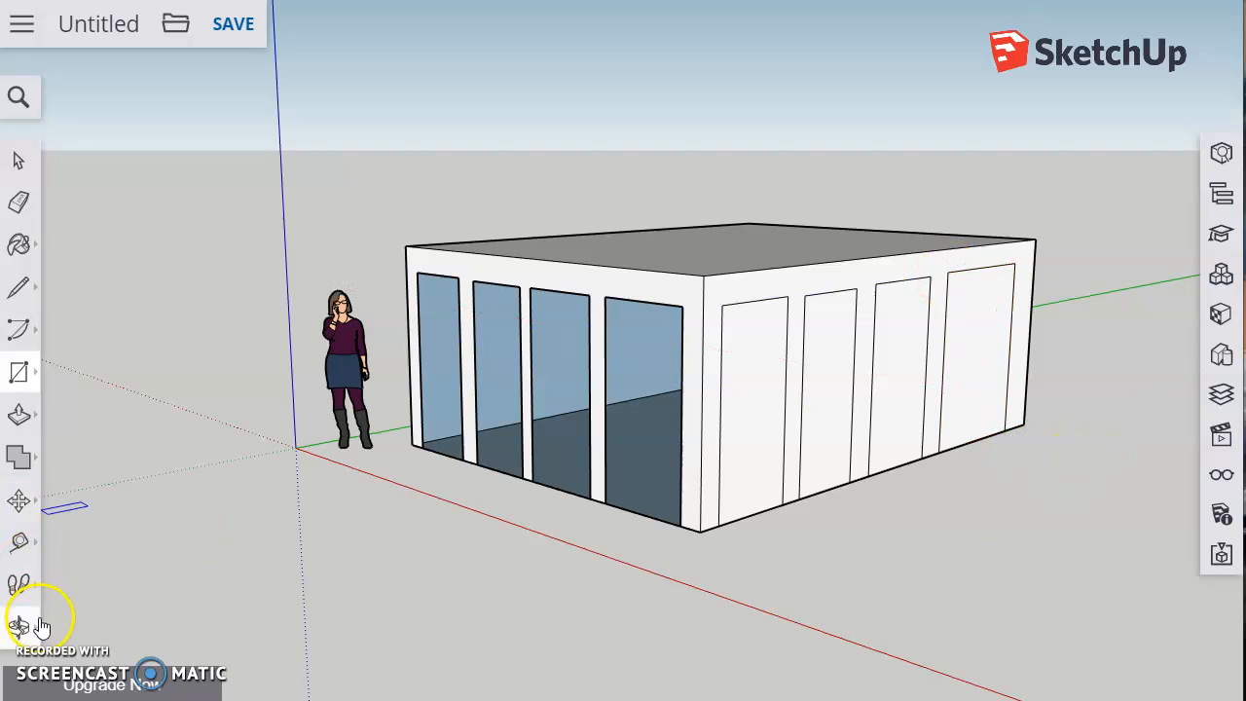
pyautogui.moveTo(895, 454); pyautogui.dragTo(454, 409)
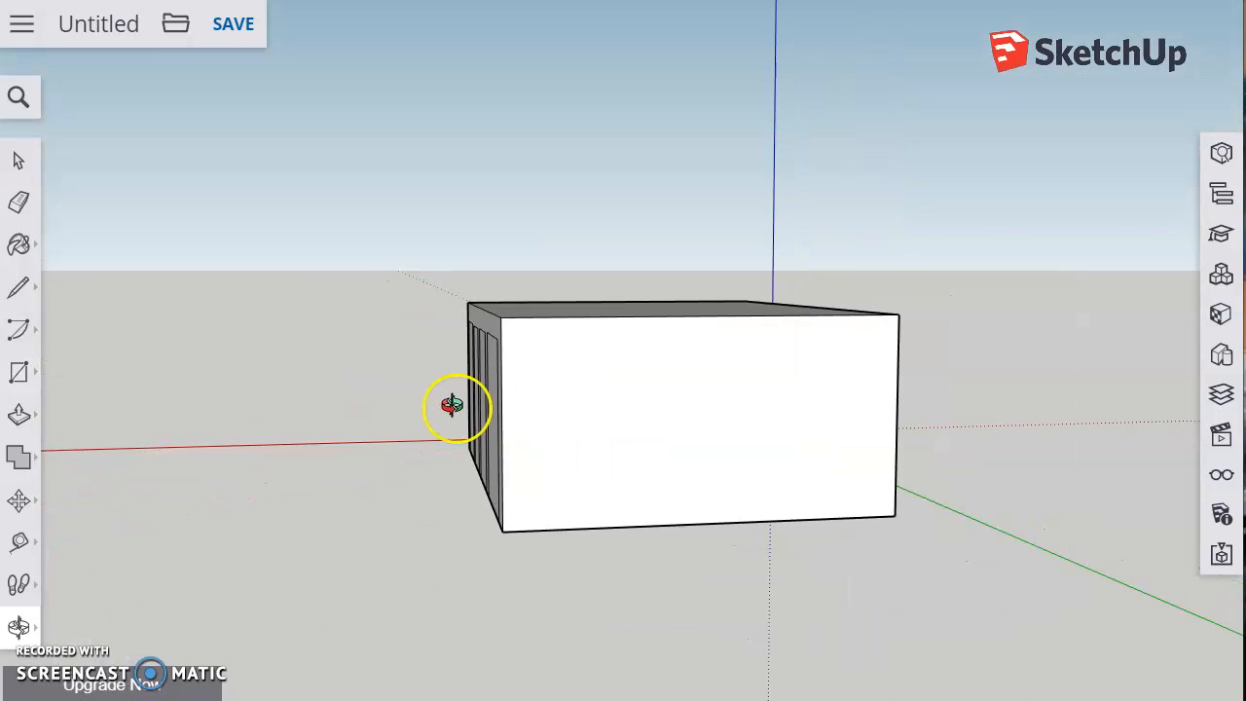
pyautogui.click(19, 373)
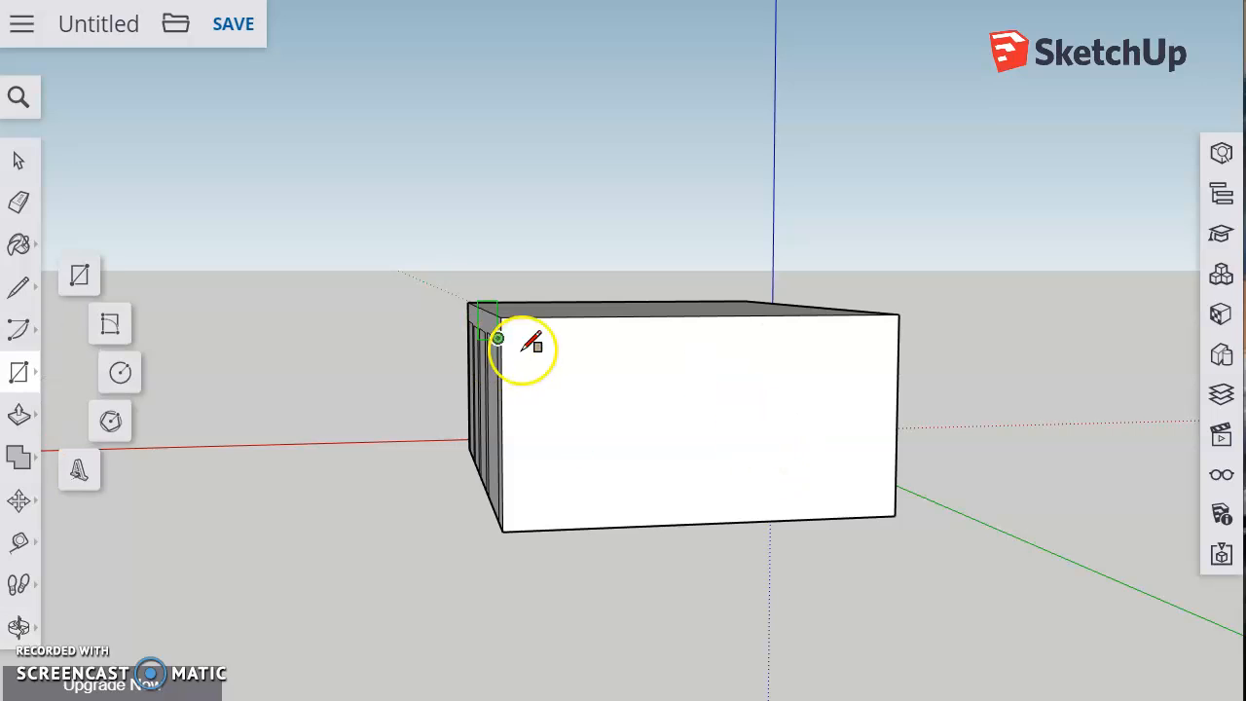
pyautogui.moveTo(539, 383); pyautogui.dragTo(596, 528)
pyautogui.moveTo(623, 353); pyautogui.dragTo(693, 525)
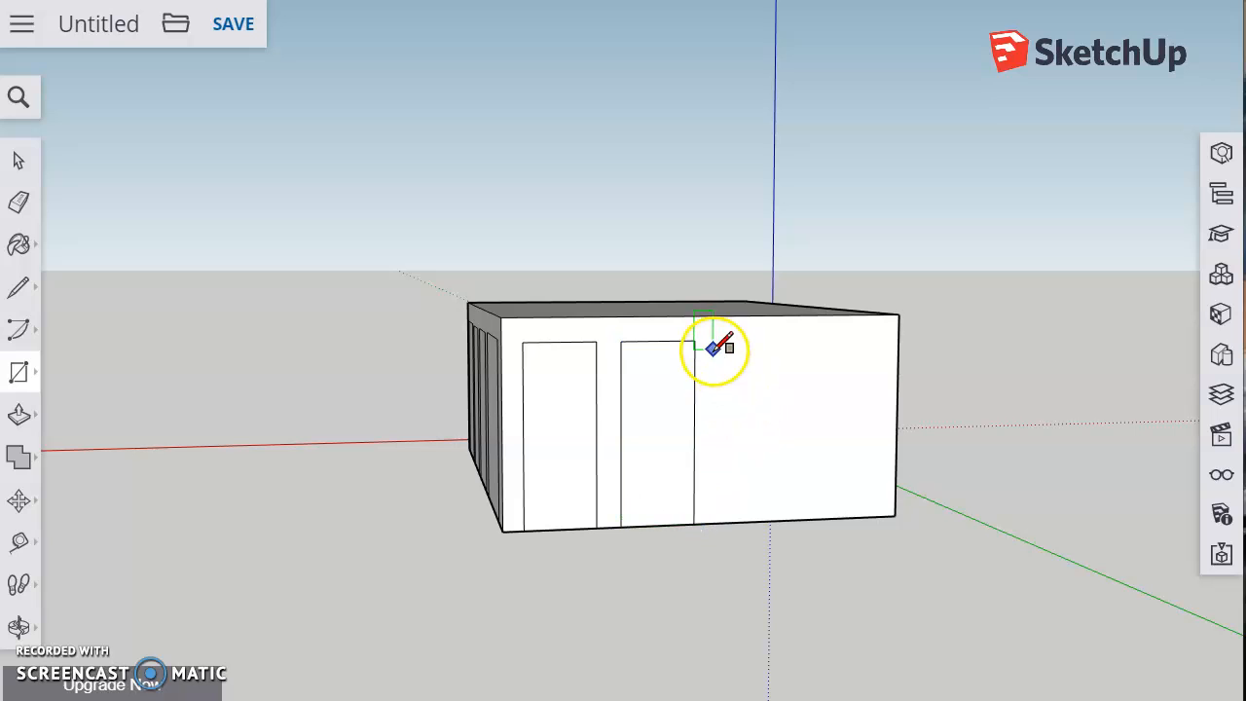
pyautogui.moveTo(717, 344); pyautogui.dragTo(783, 520)
pyautogui.click(814, 339)
pyautogui.moveTo(813, 338); pyautogui.dragTo(879, 518)
# Draw one tall rectangle on the remaining blank side wall, near the rear corner and down to the base edge.
pyautogui.click(27, 625)
pyautogui.moveTo(856, 470); pyautogui.dragTo(268, 503)
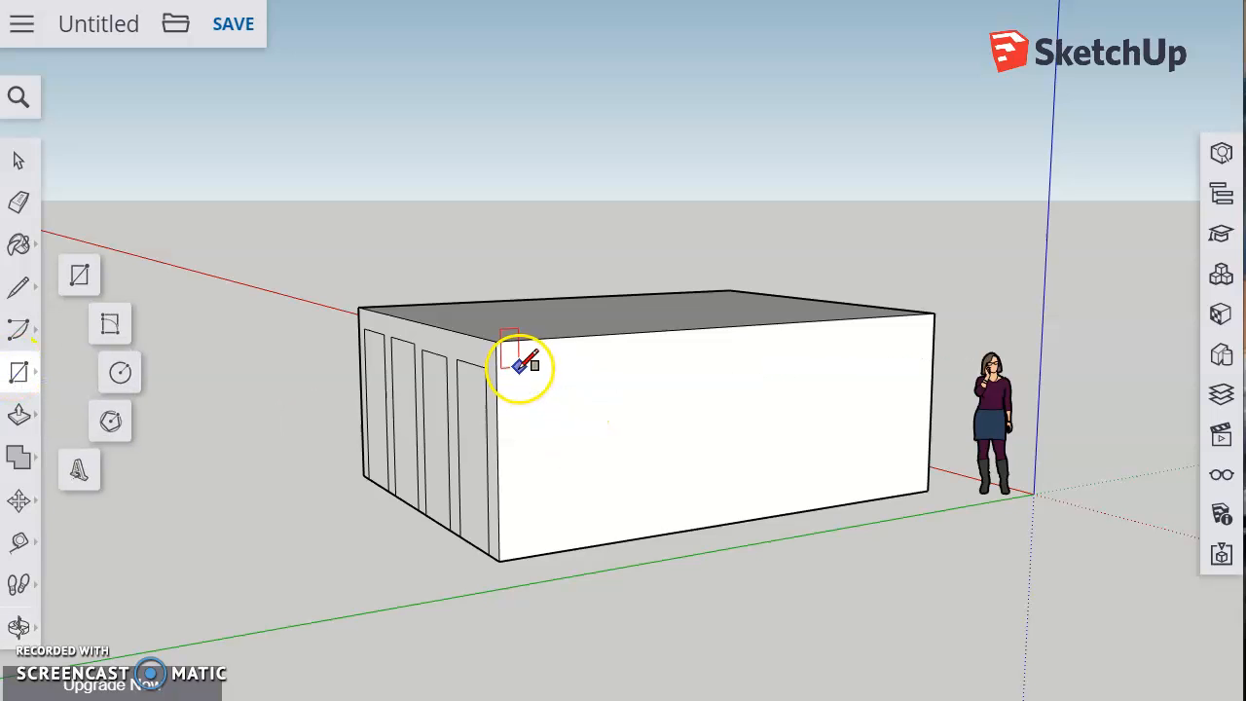
pyautogui.moveTo(516, 366); pyautogui.dragTo(595, 542)
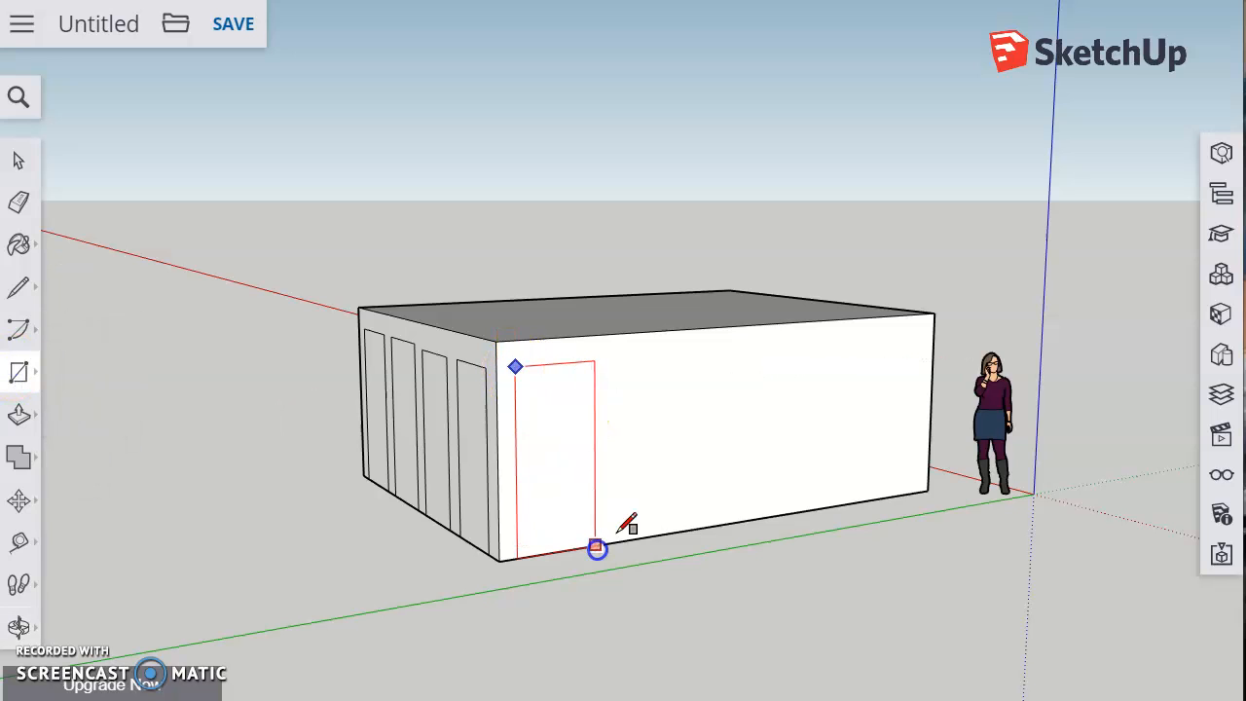
pyautogui.moveTo(621, 385); pyautogui.dragTo(668, 536)
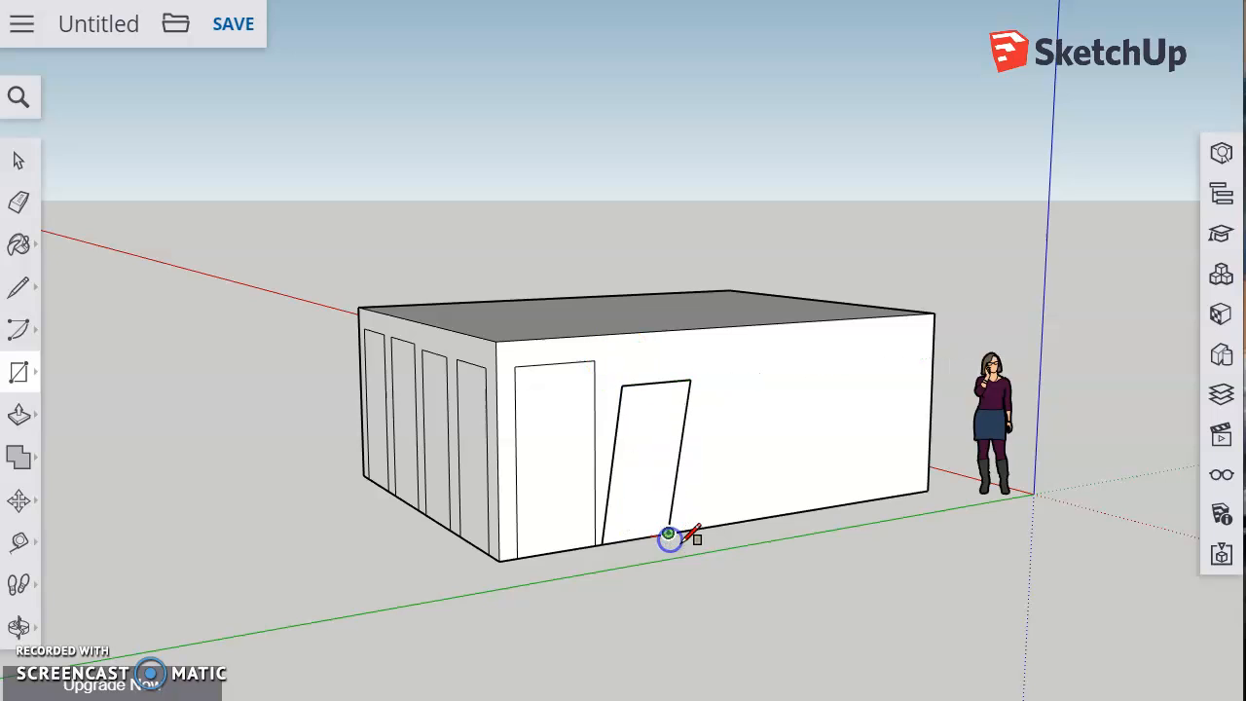
pyautogui.hotkey('ctrl', 'z')
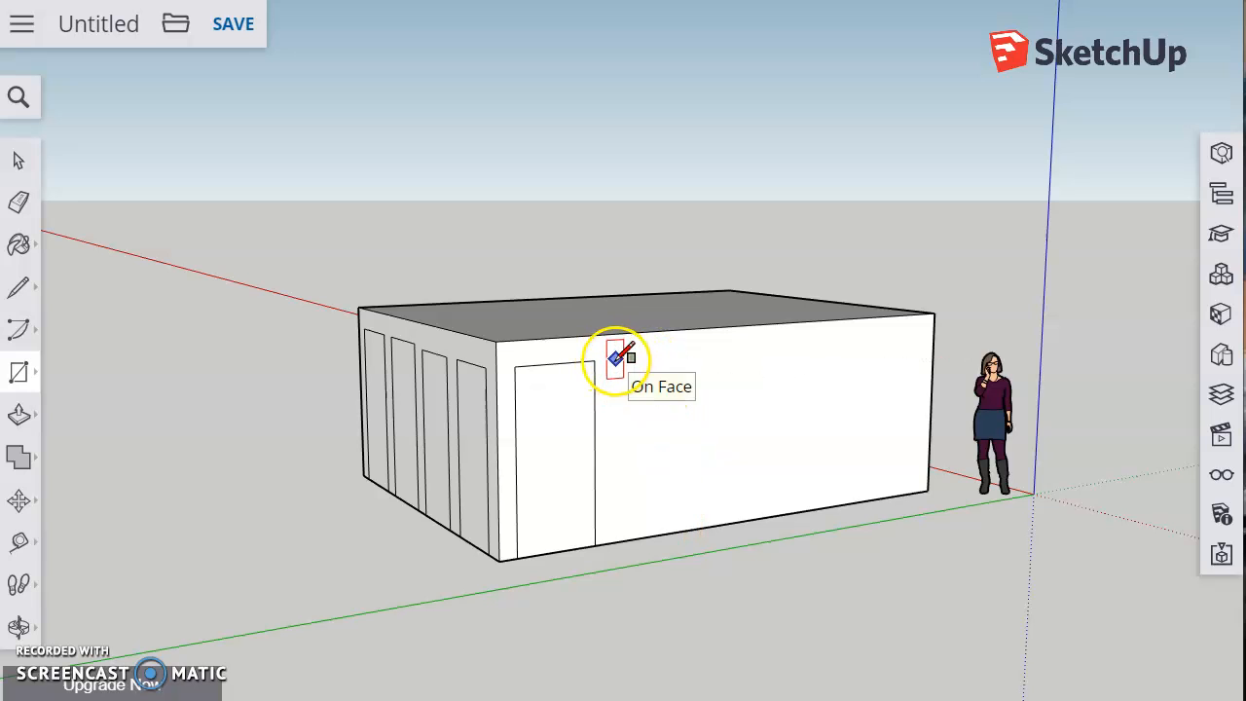
pyautogui.click(18, 628)
pyautogui.moveTo(646, 484); pyautogui.dragTo(503, 376)
pyautogui.click(19, 370)
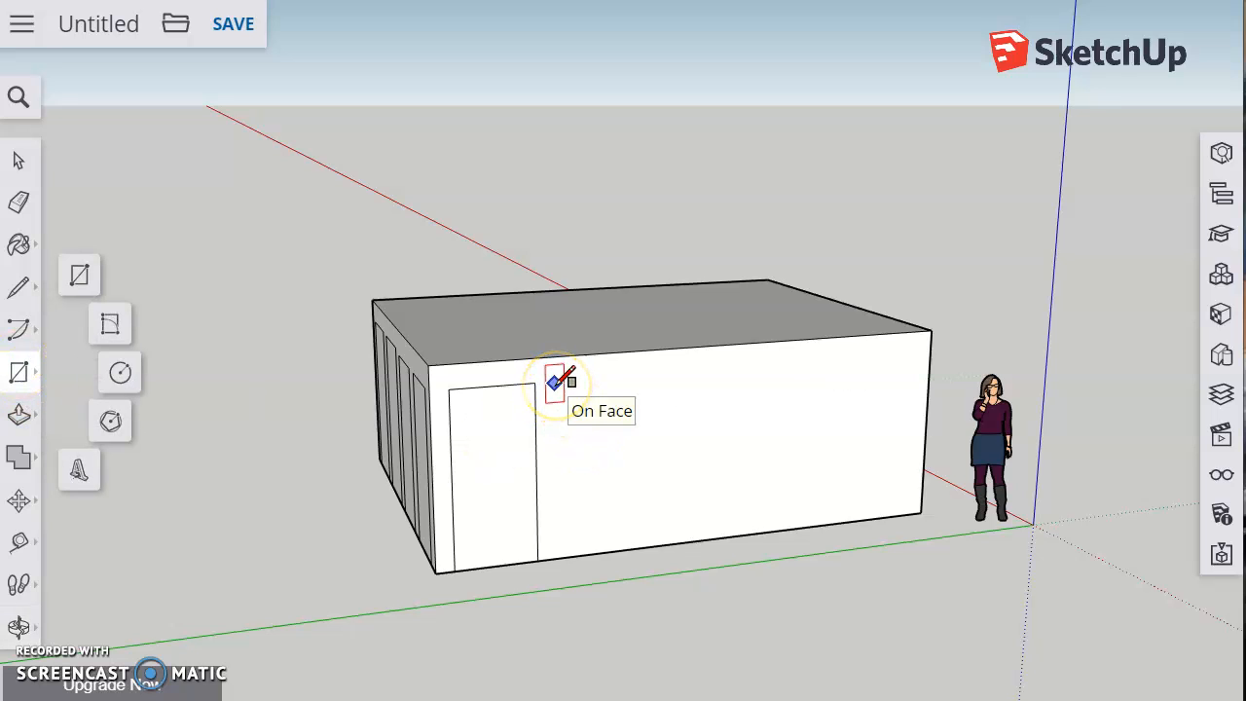
pyautogui.click(80, 275)
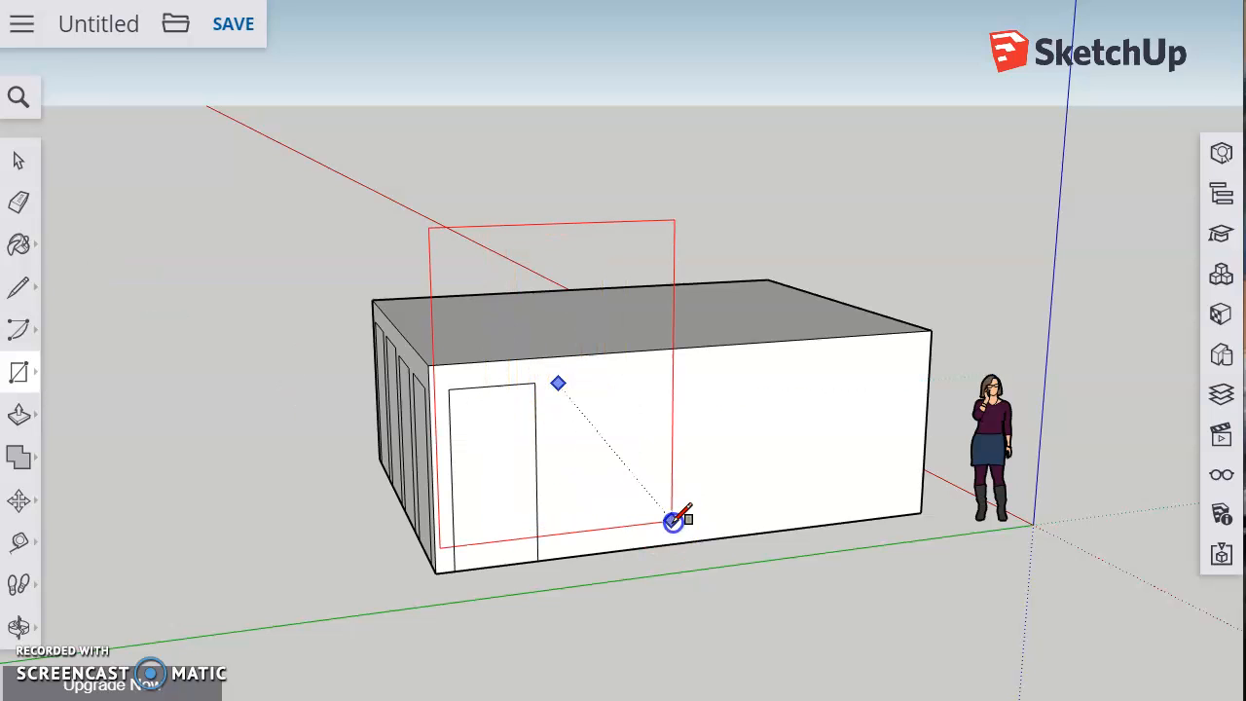
pyautogui.click(672, 520)
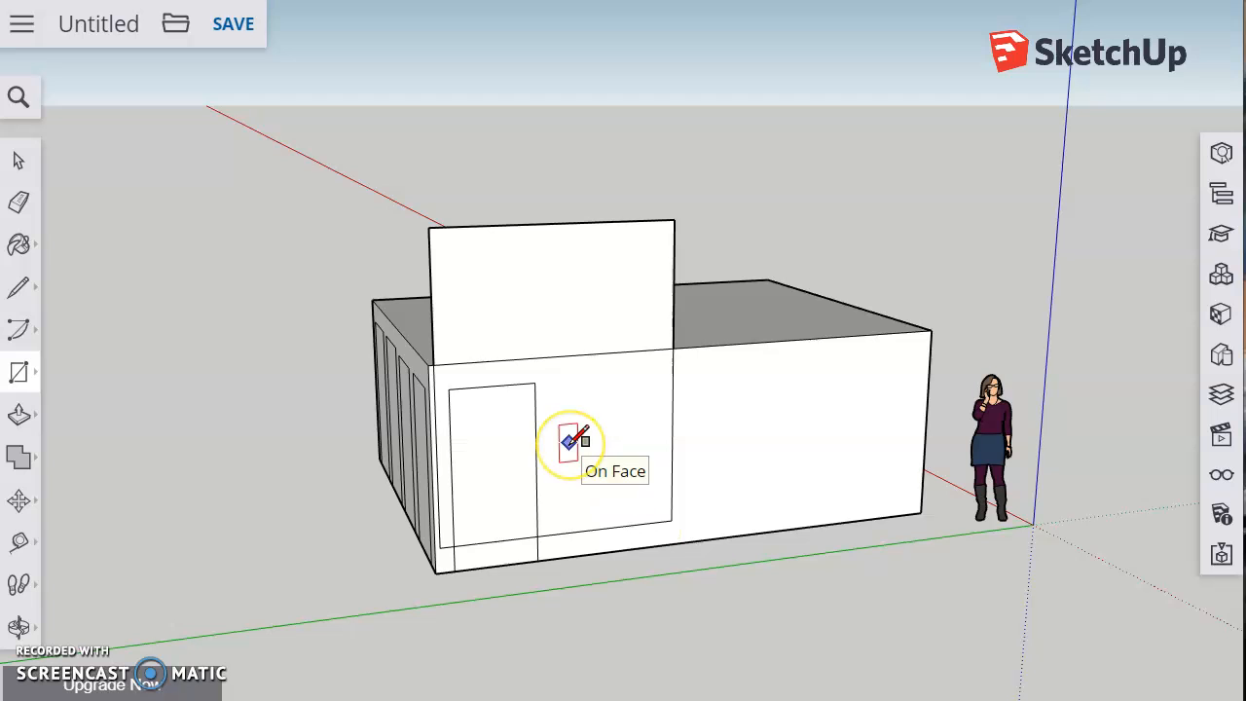
pyautogui.hotkey('ctrl', 'z')
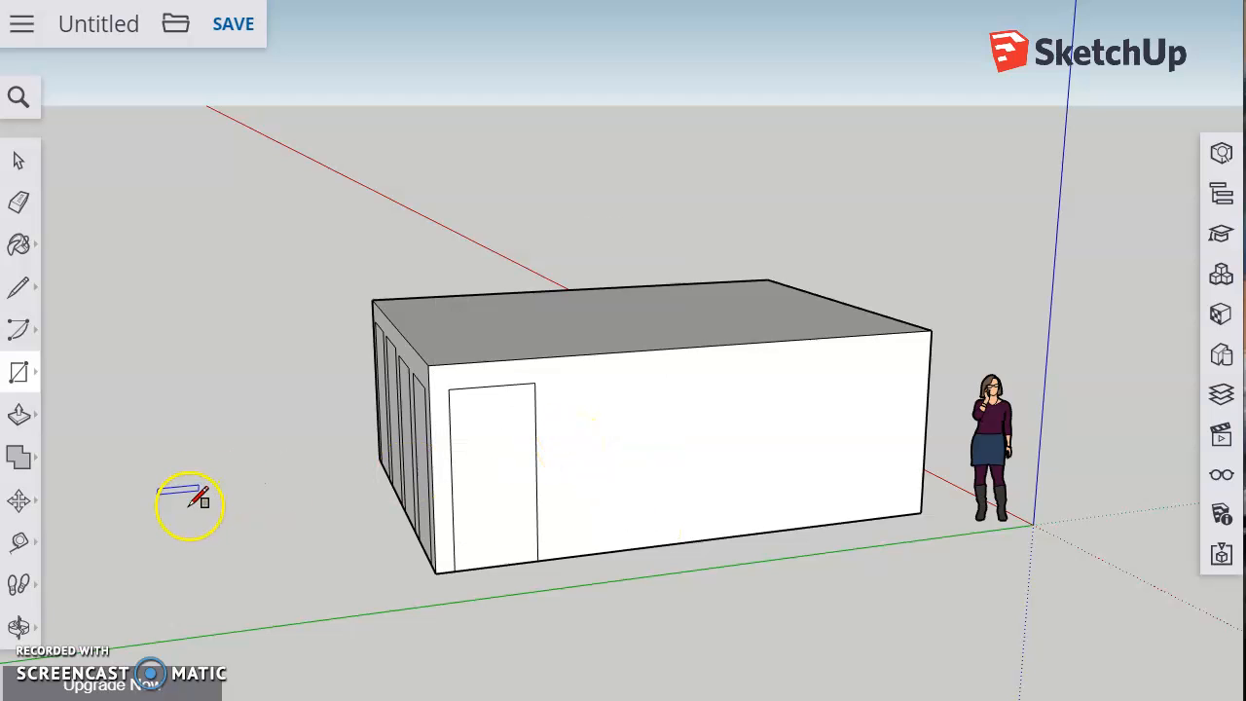
# Delete the single tall rectangular face on the unfinished side wall and the four rectangular faces on the adjoining rear wall.
pyautogui.click(29, 628)
pyautogui.moveTo(326, 484); pyautogui.dragTo(507, 481)
pyautogui.click(26, 158)
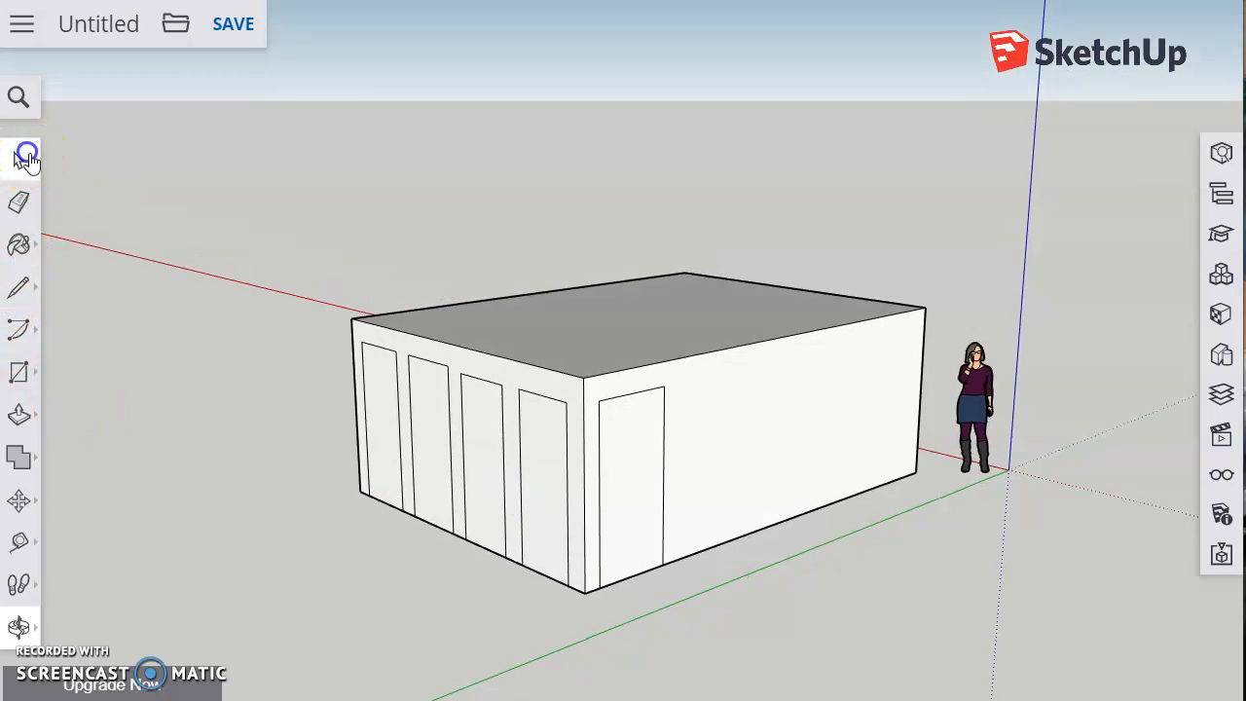
pyautogui.click(624, 450)
pyautogui.click(530, 466)
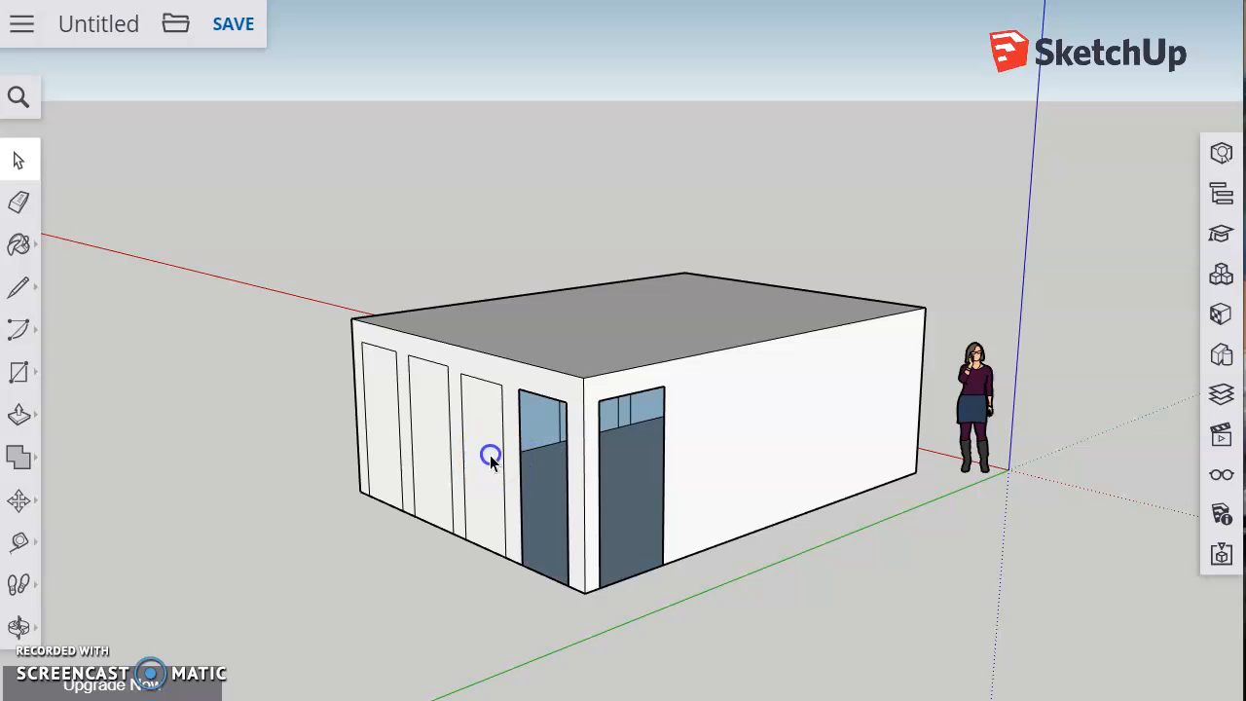
pyautogui.click(485, 458)
pyautogui.click(426, 435)
pyautogui.click(390, 454)
# Delete the four rectangular faces on the opposite side wall to make openings.
pyautogui.click(18, 626)
pyautogui.moveTo(111, 578); pyautogui.dragTo(1126, 516)
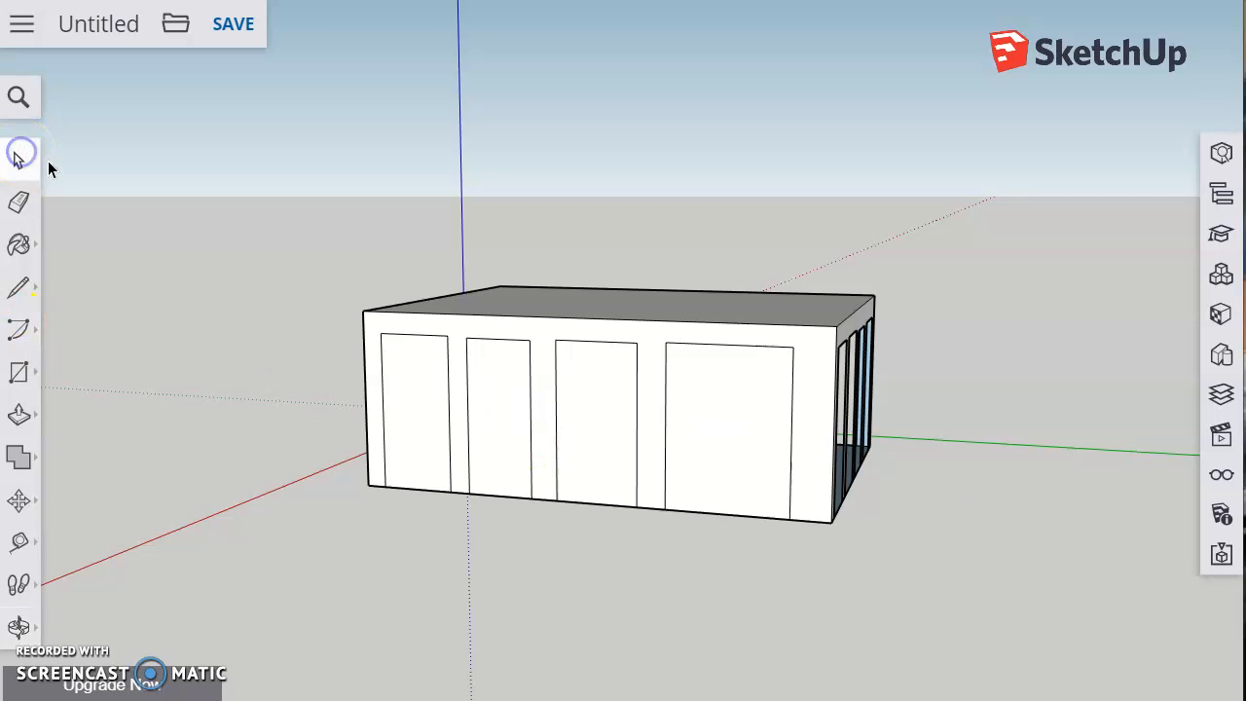
pyautogui.click(695, 384)
pyautogui.click(714, 431)
pyautogui.click(606, 443)
pyautogui.click(466, 473)
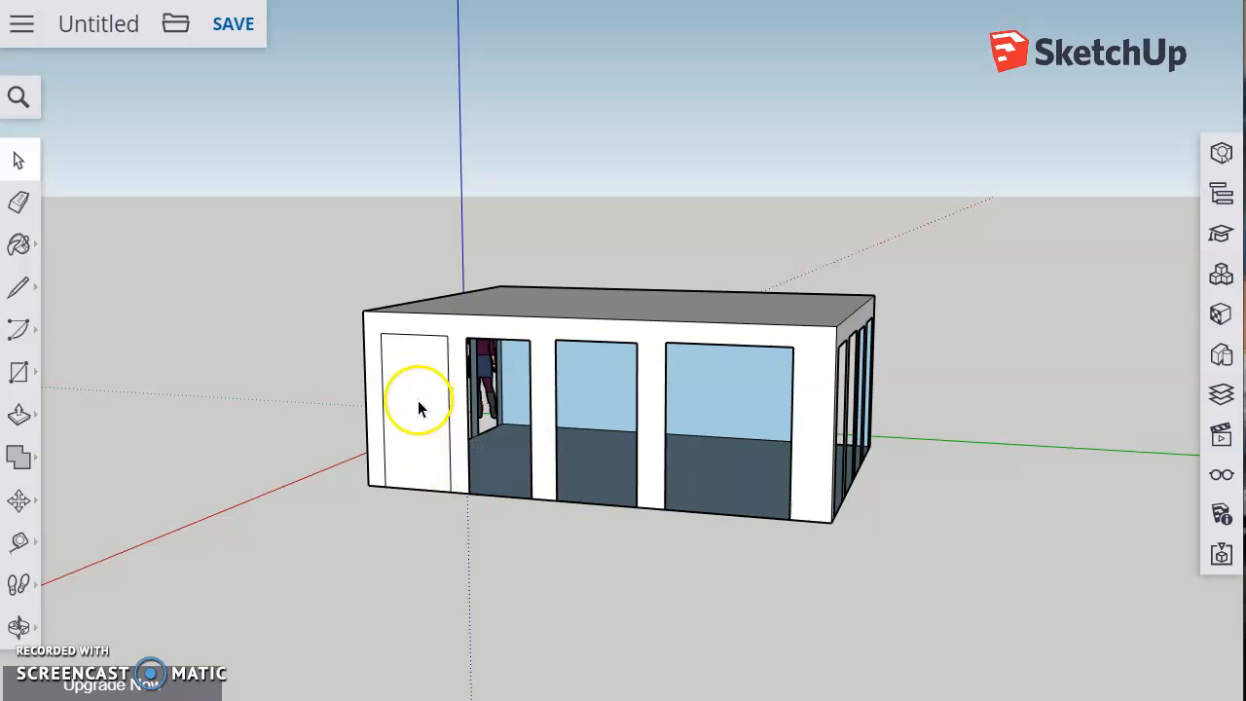
pyautogui.click(423, 482)
# Draw four tall, spaced rectangles beside the single opening on the unfinished side wall, each reaching down to the base edge.
pyautogui.click(14, 626)
pyautogui.moveTo(286, 412); pyautogui.dragTo(818, 545)
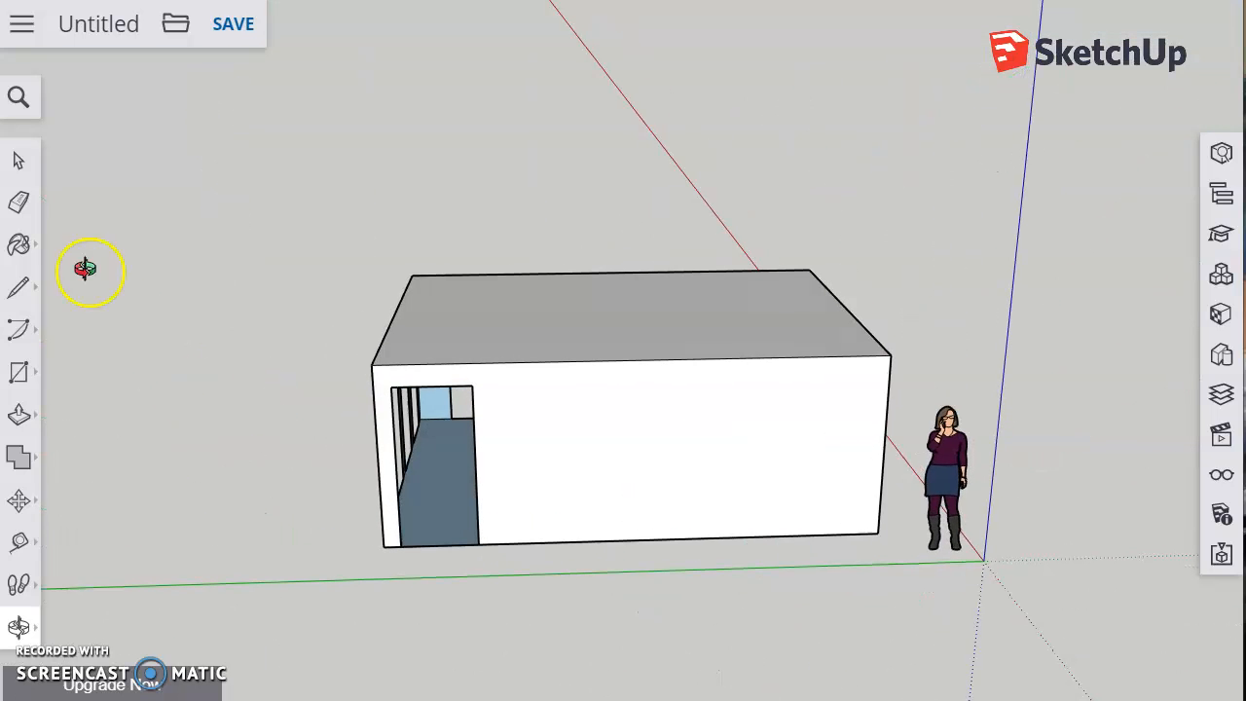
pyautogui.click(19, 371)
pyautogui.click(468, 417)
pyautogui.click(498, 385)
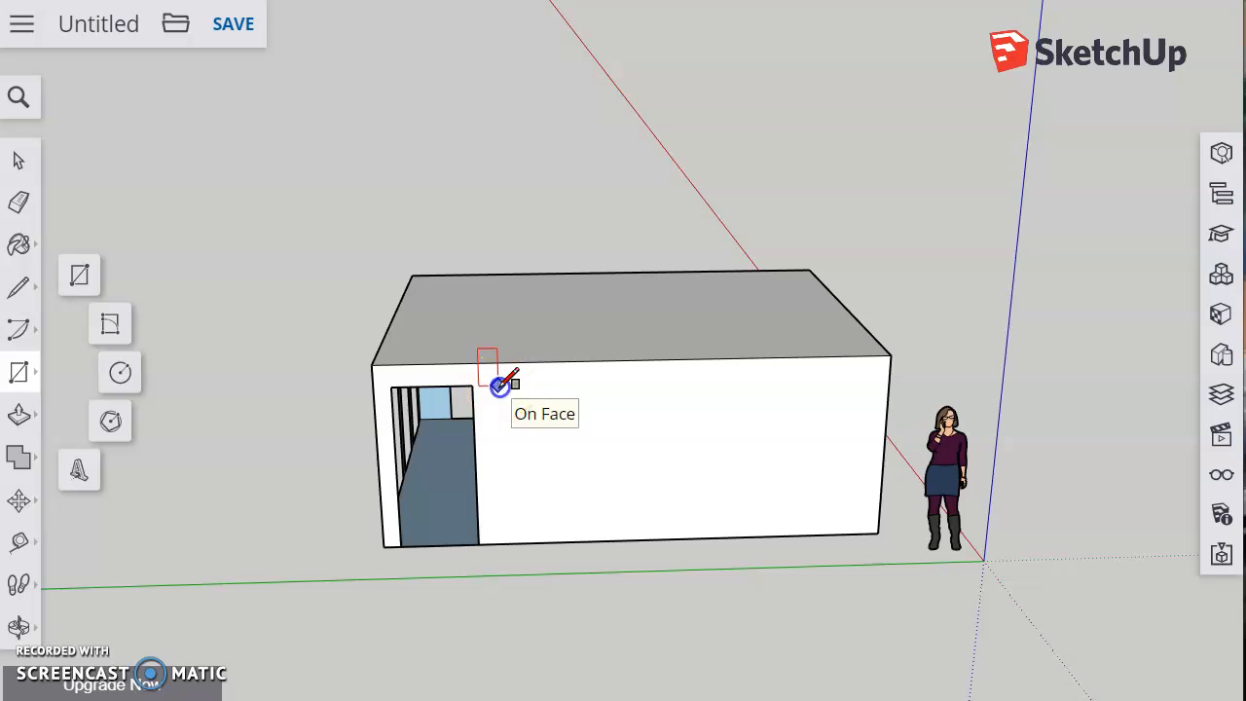
pyautogui.click(563, 540)
pyautogui.click(590, 377)
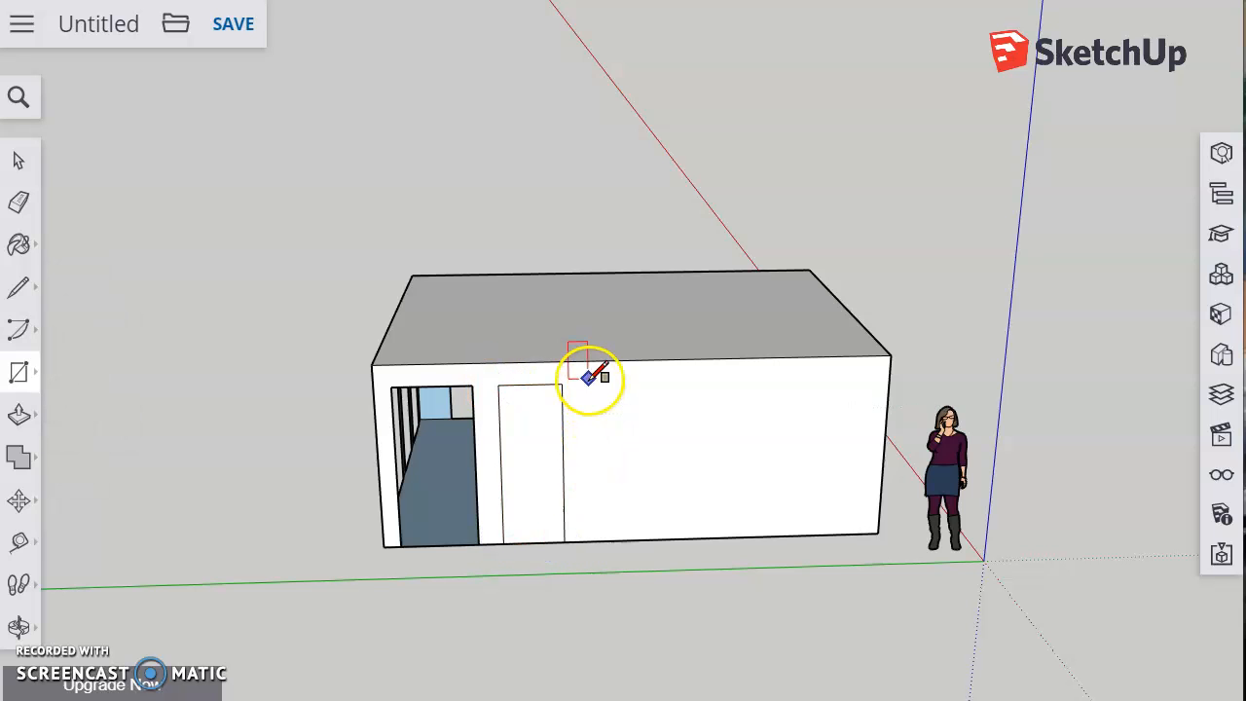
pyautogui.click(665, 541)
pyautogui.click(693, 379)
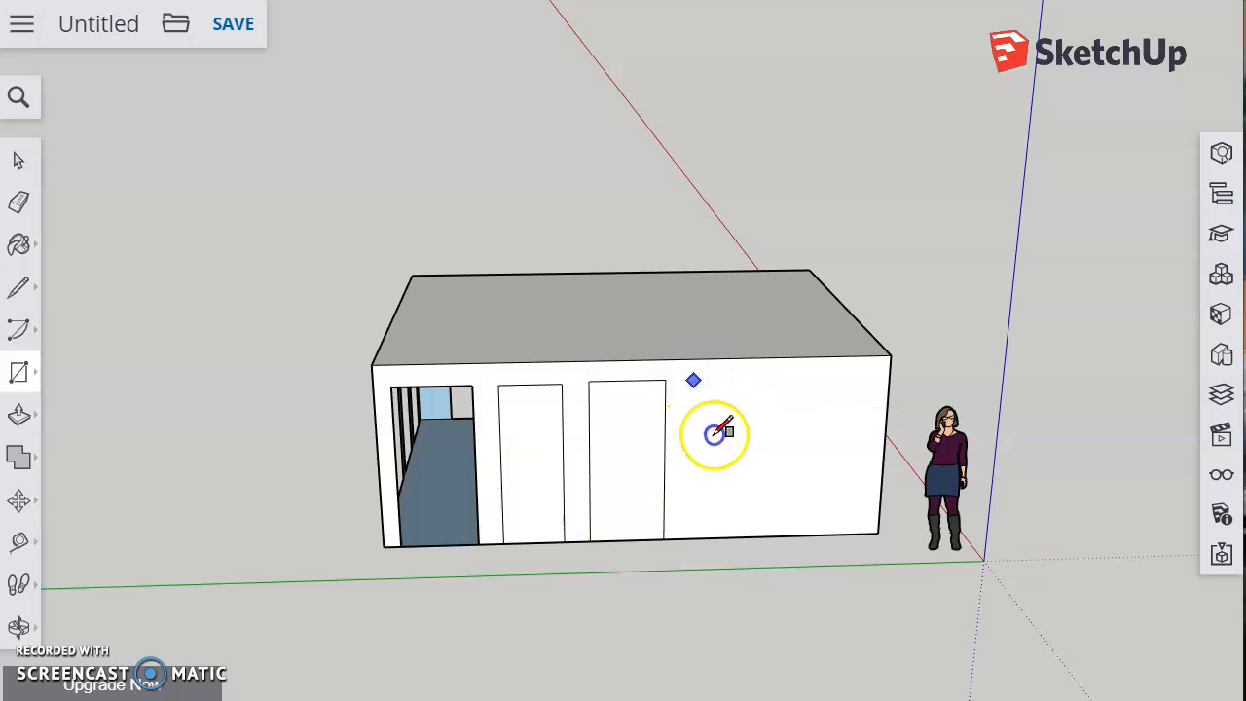
pyautogui.click(758, 537)
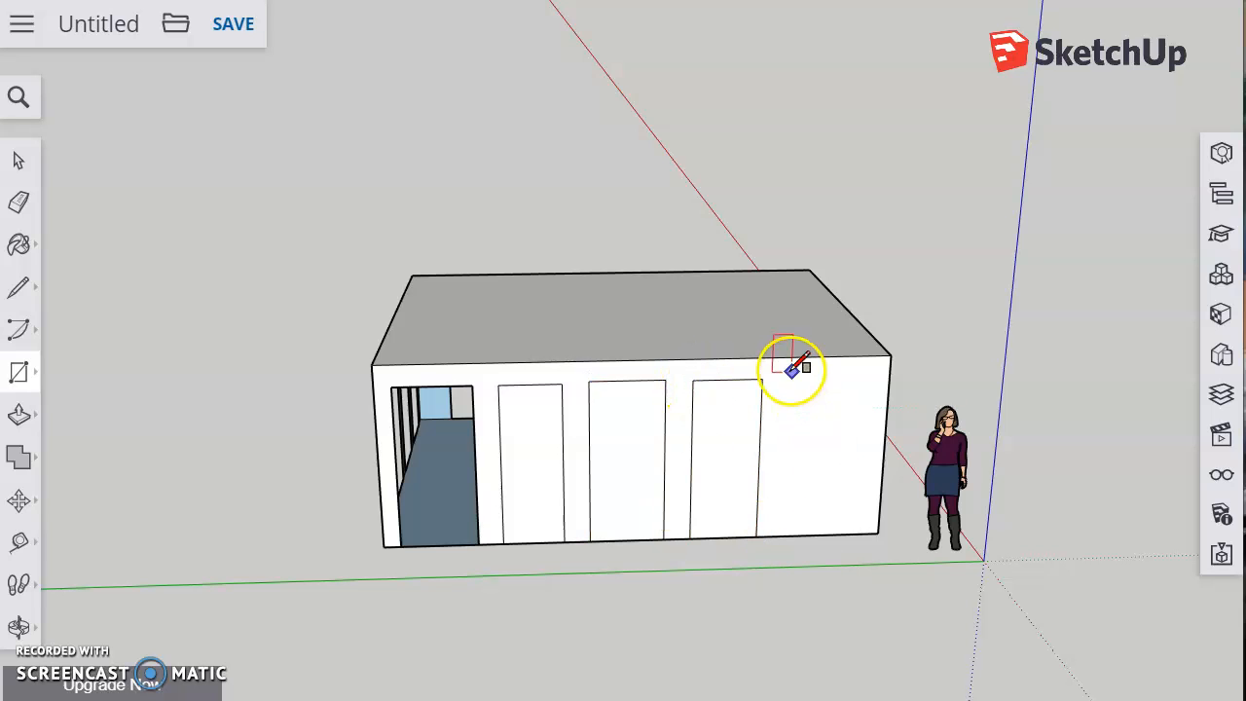
pyautogui.click(796, 374)
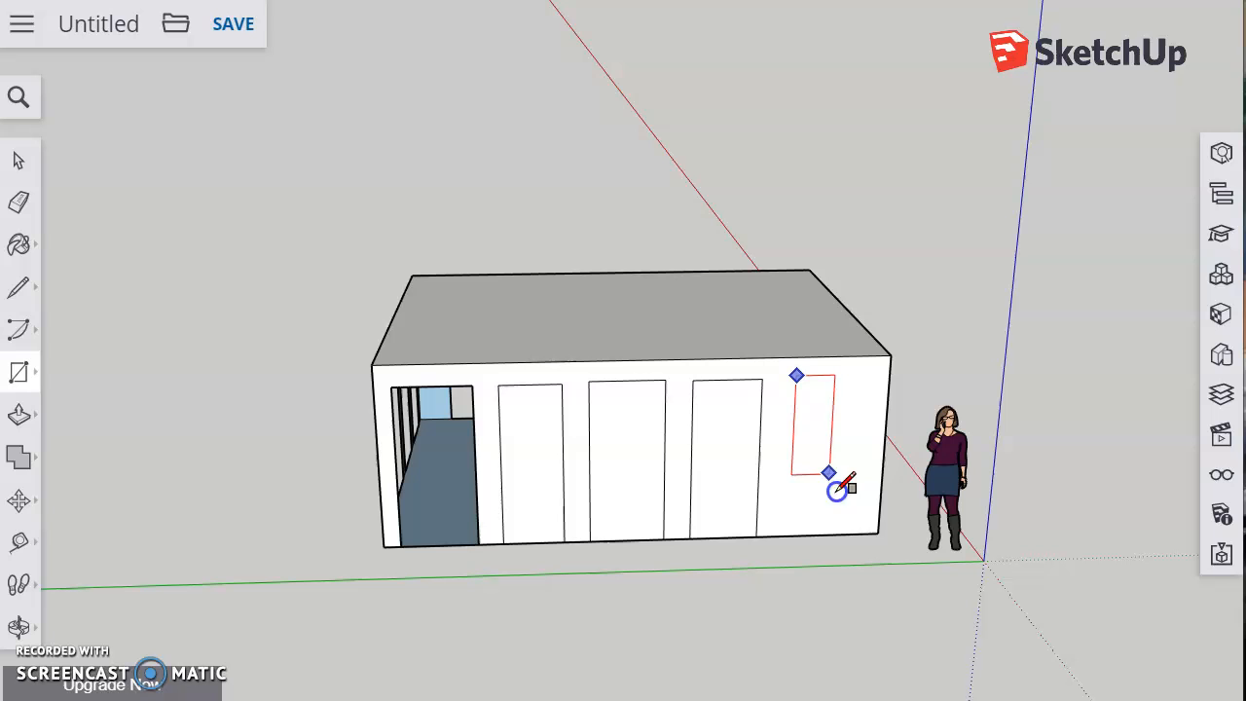
pyautogui.click(859, 534)
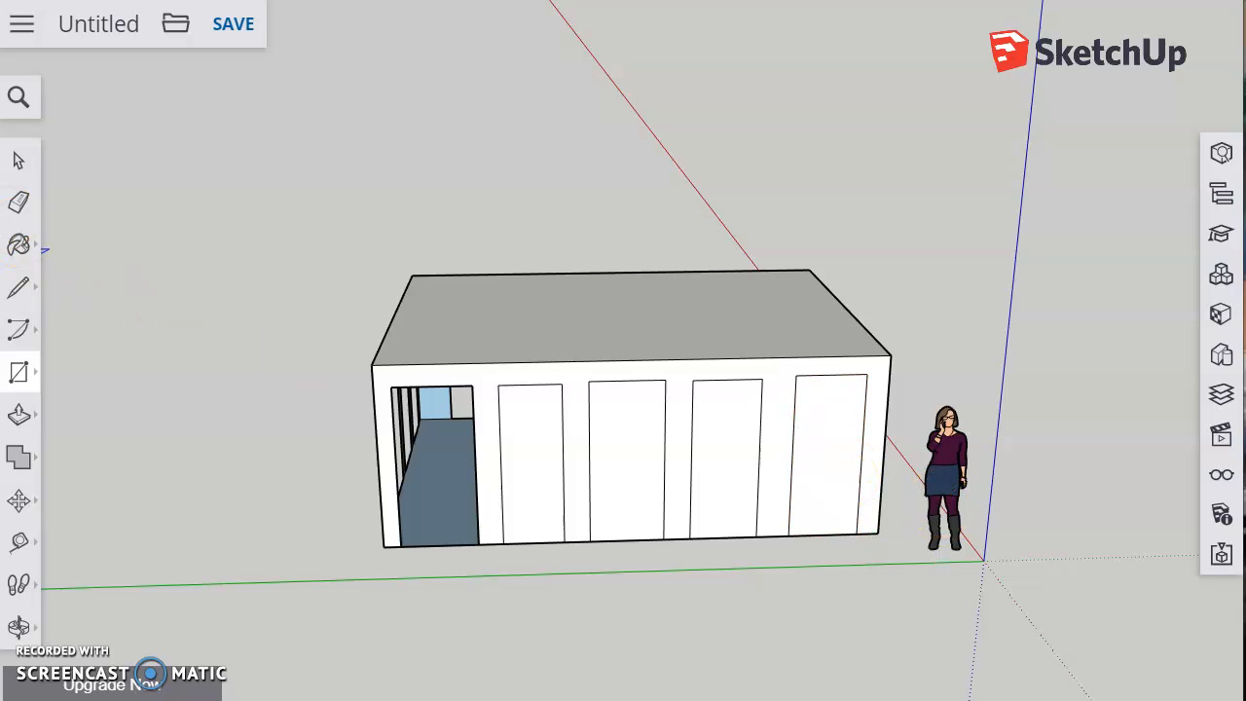
# Delete the four new rectangular faces beside the existing opening on this side wall.
pyautogui.press('space')
pyautogui.click(534, 453)
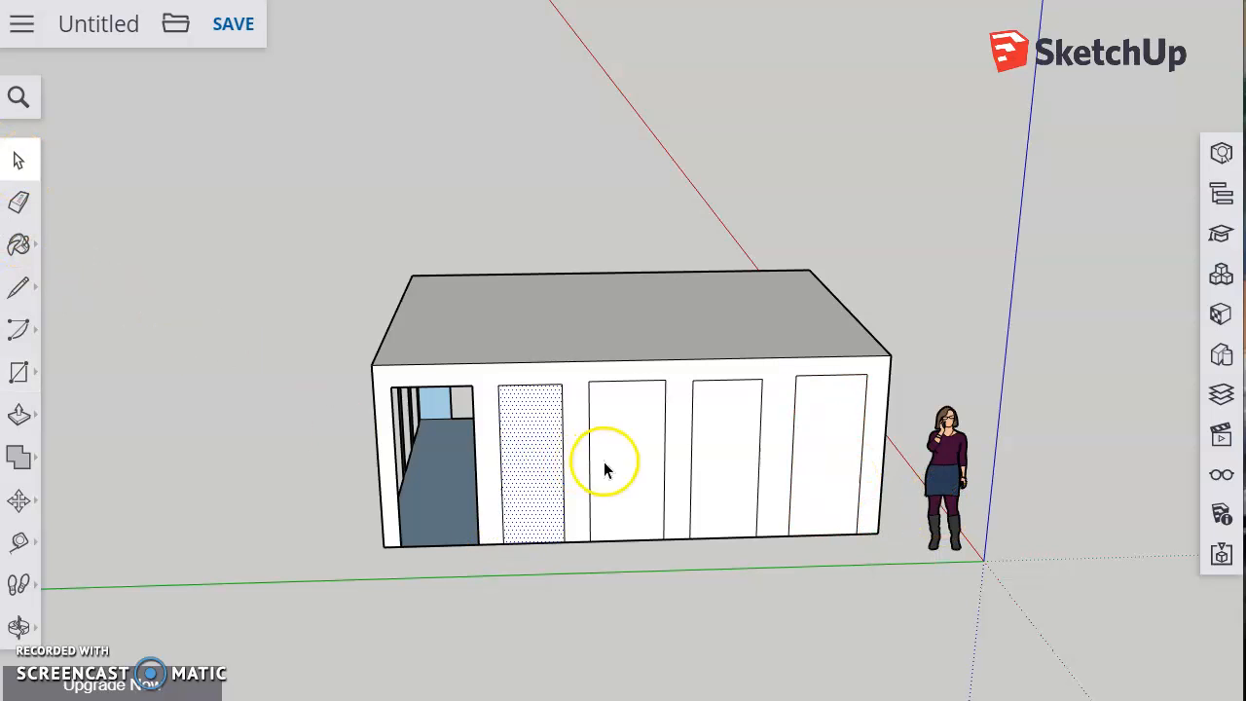
pyautogui.press('Delete')
pyautogui.press('Delete')
pyautogui.click(734, 439)
pyautogui.press('Delete')
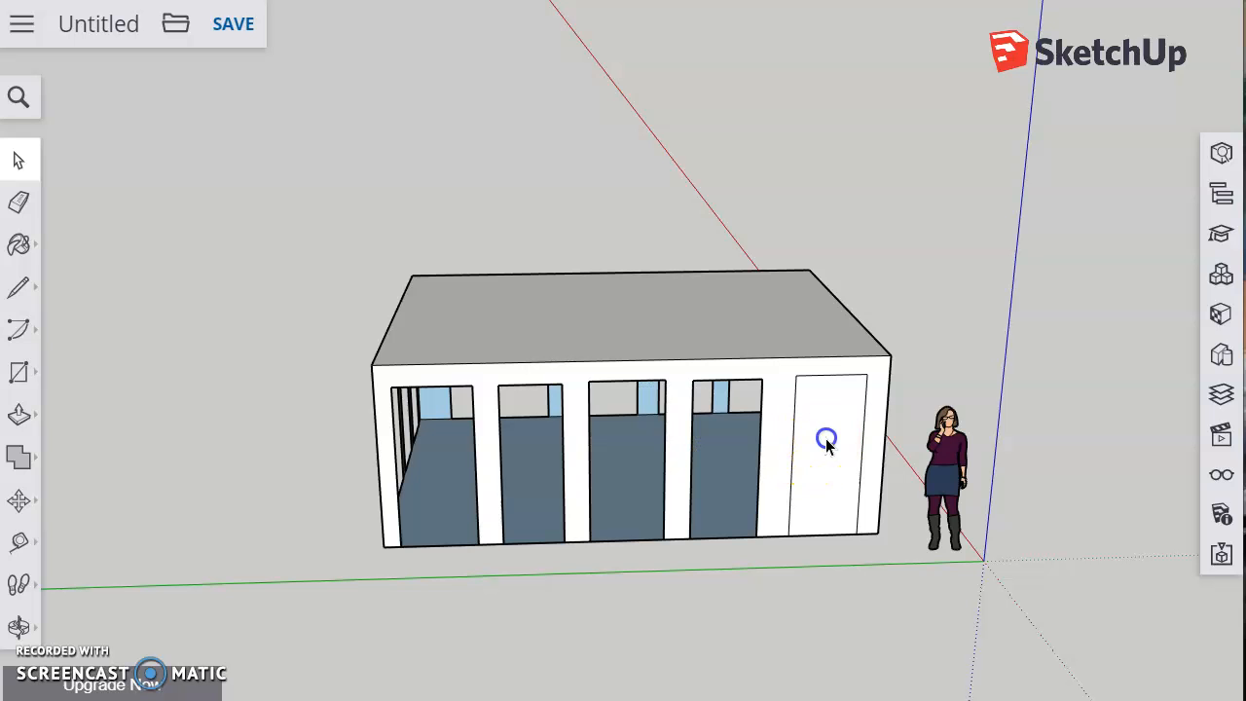
pyautogui.press('Delete')
pyautogui.moveTo(138, 633); pyautogui.dragTo(281, 442)
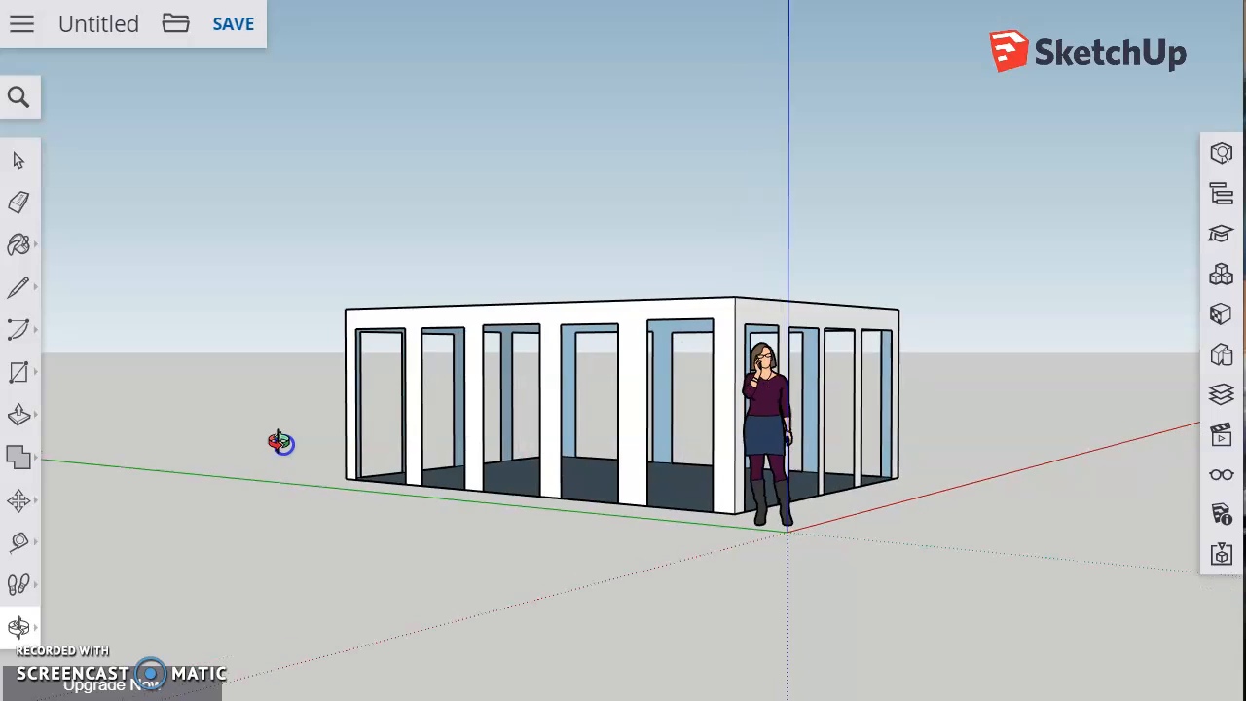
pyautogui.moveTo(437, 442); pyautogui.dragTo(394, 481)
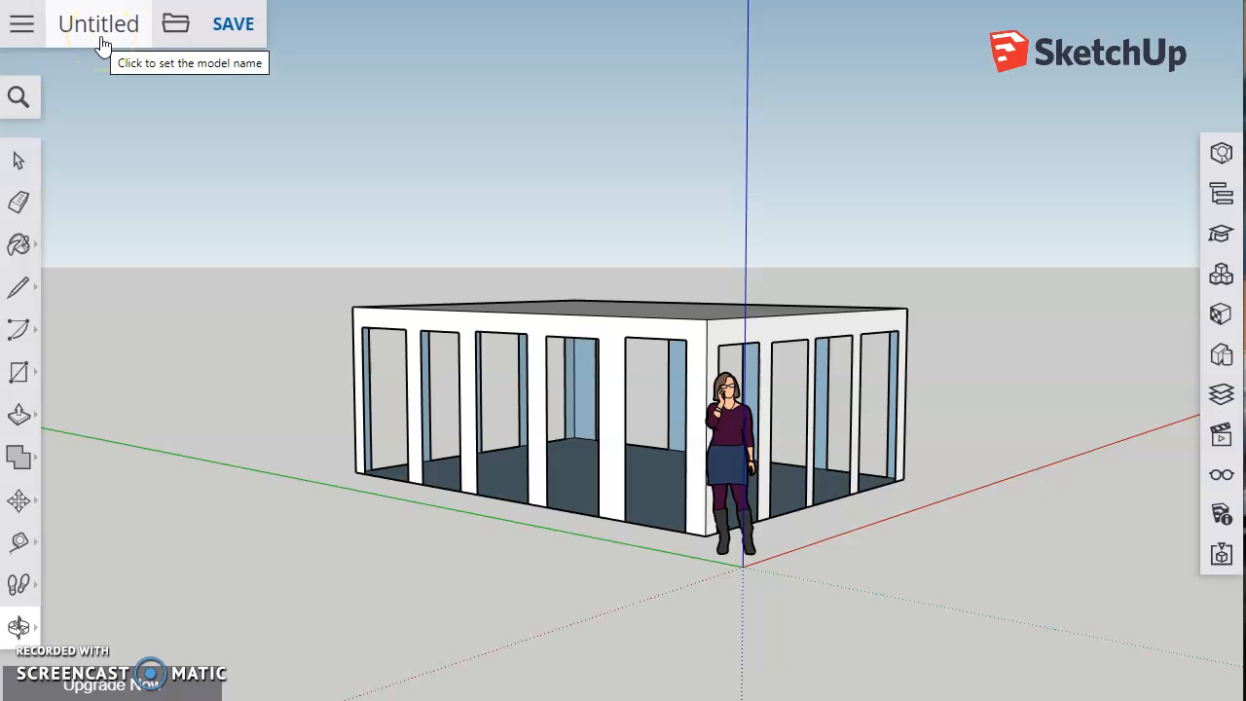
pyautogui.moveTo(606, 351); pyautogui.dragTo(811, 409)
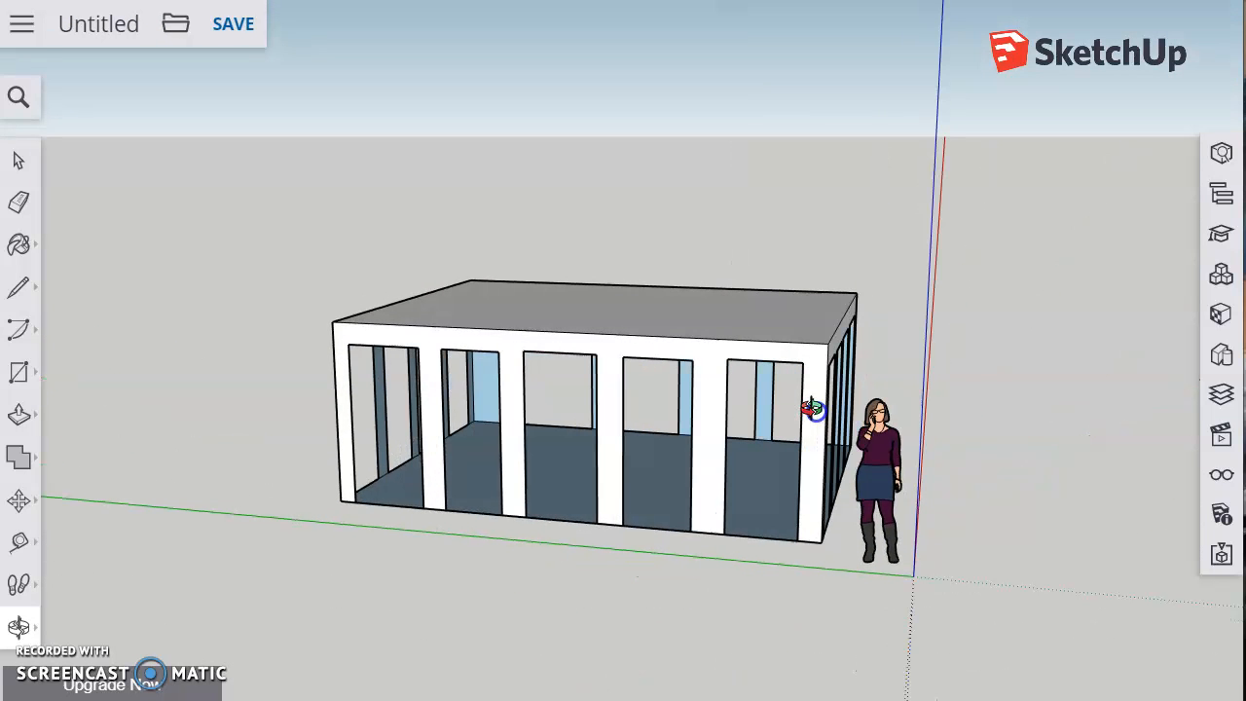